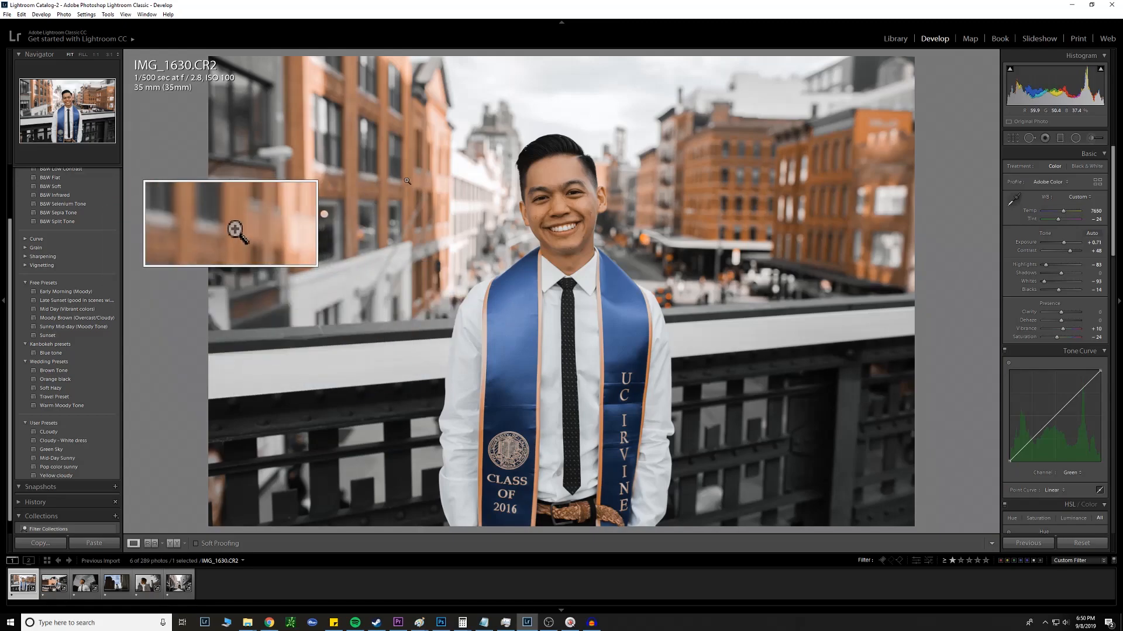
Reset all develop edits on the portrait and set the white balance temperature to 7650.
{"action": "left_click", "coordinate": [1083, 544]}
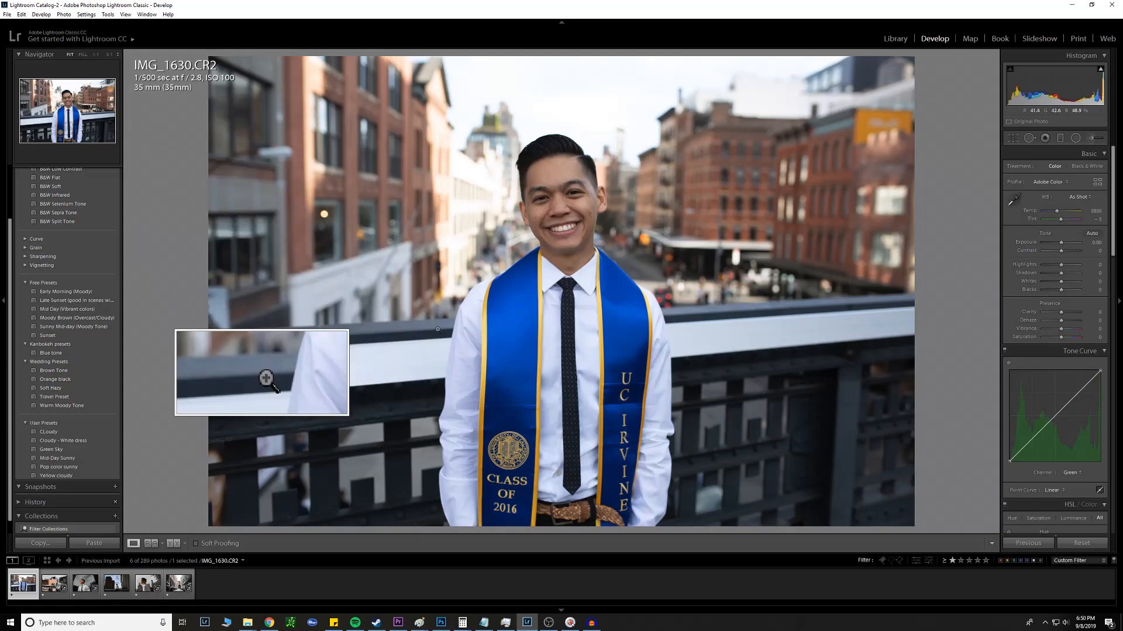
{"action": "left_click", "coordinate": [1089, 211]}
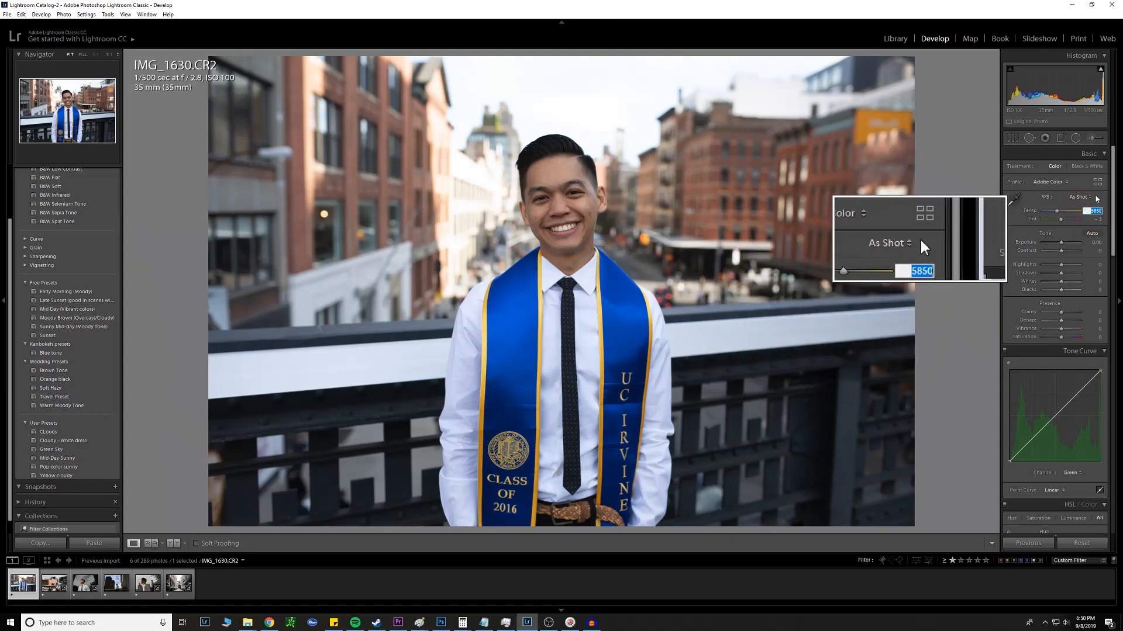
{"action": "type", "text": "6000"}
{"action": "key", "text": "Return"}
{"action": "left_click_drag", "start_coordinate": [1098, 211], "coordinate": [1110, 212]}
{"action": "left_click", "coordinate": [1085, 209]}
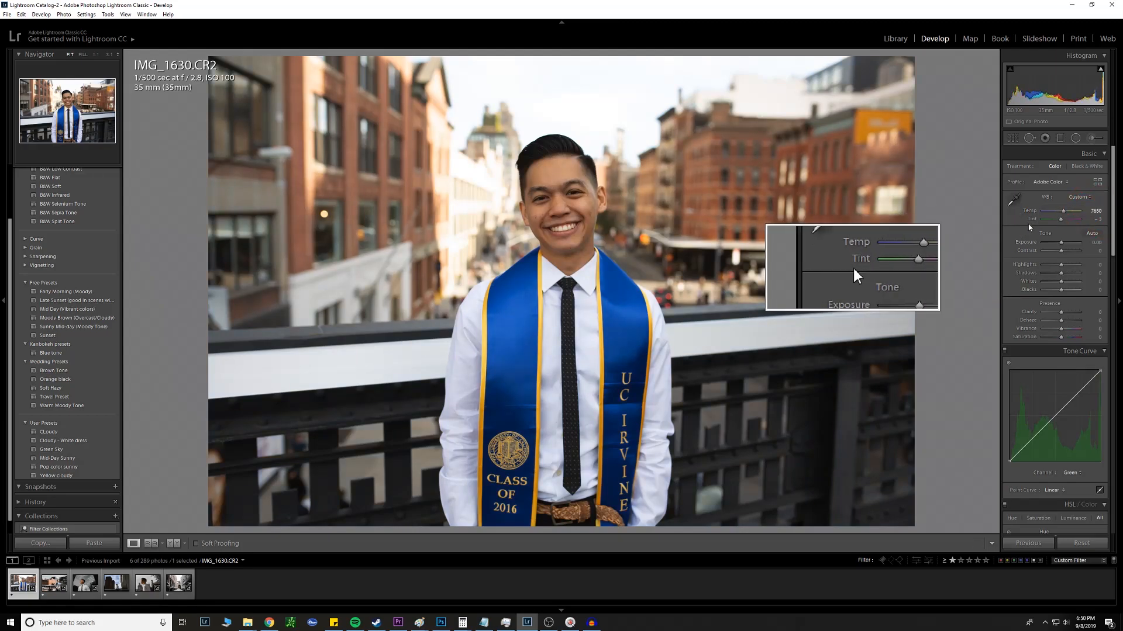
Set tint to about -25, exposure to +0.70, contrast to +45, highlights to -98, shadows to +33, whites to -90 and blacks to -14.
{"action": "left_click_drag", "start_coordinate": [1094, 221], "coordinate": [1099, 244]}
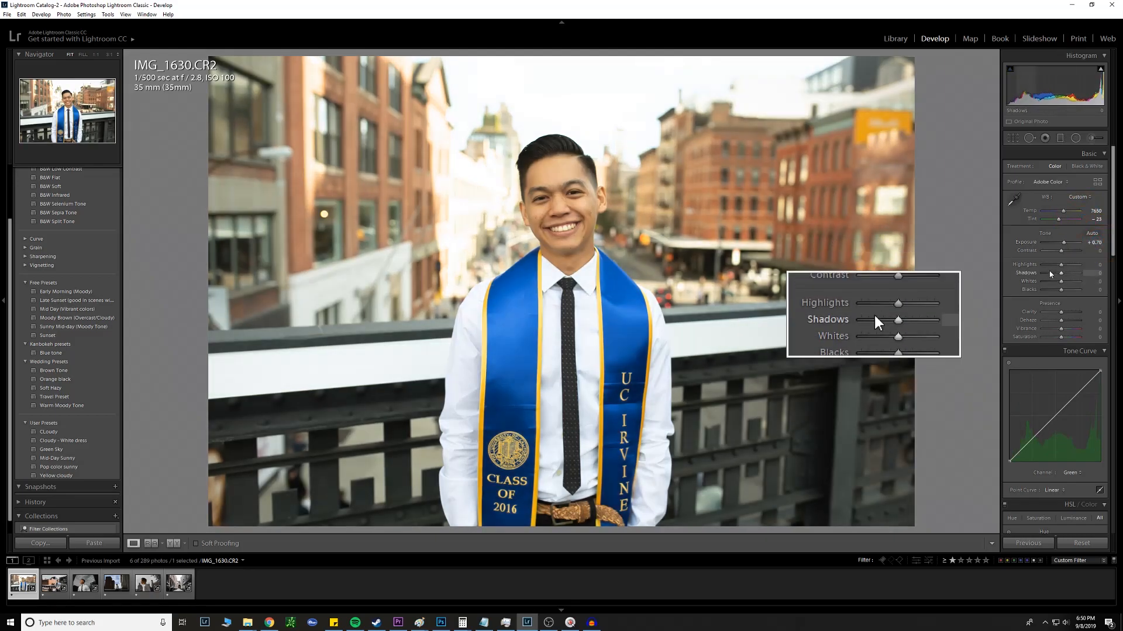
{"action": "left_click_drag", "start_coordinate": [1057, 270], "coordinate": [1042, 268]}
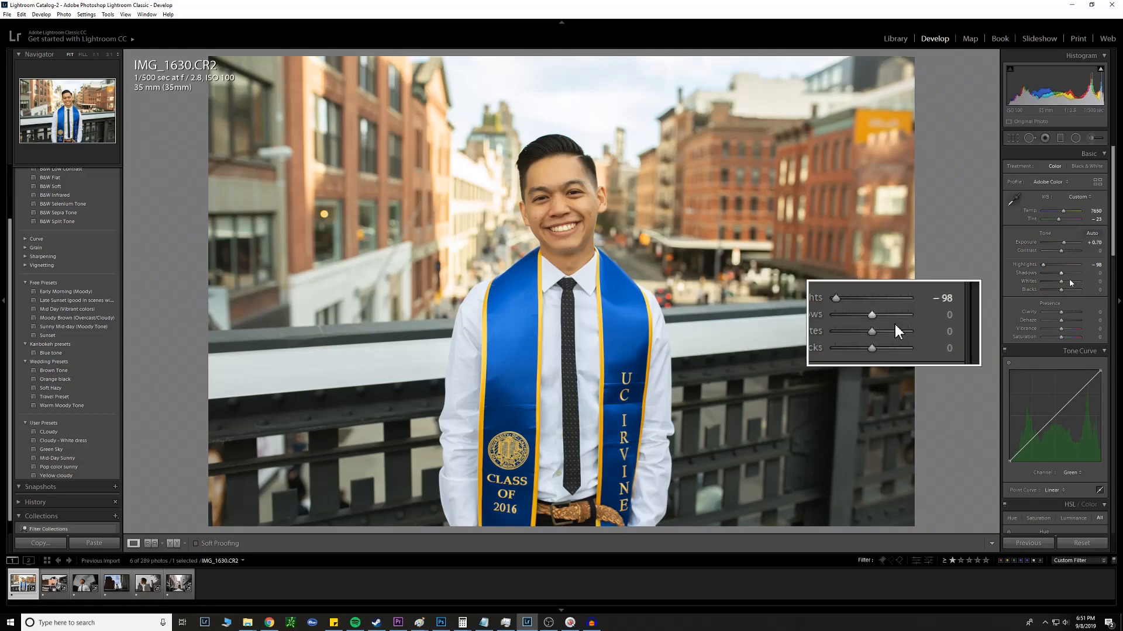
{"action": "mouse_move", "coordinate": [1061, 282]}
{"action": "left_mouse_down"}
{"action": "mouse_move", "coordinate": [1045, 284]}
{"action": "mouse_move", "coordinate": [1063, 252]}
{"action": "mouse_move", "coordinate": [1072, 277]}
{"action": "mouse_move", "coordinate": [1058, 293]}
{"action": "left_mouse_up"}
Set the photo's vibrance to +10 and its overall saturation to -24.
{"action": "scroll", "coordinate": [1085, 296], "scroll_direction": "down", "scroll_amount": 3}
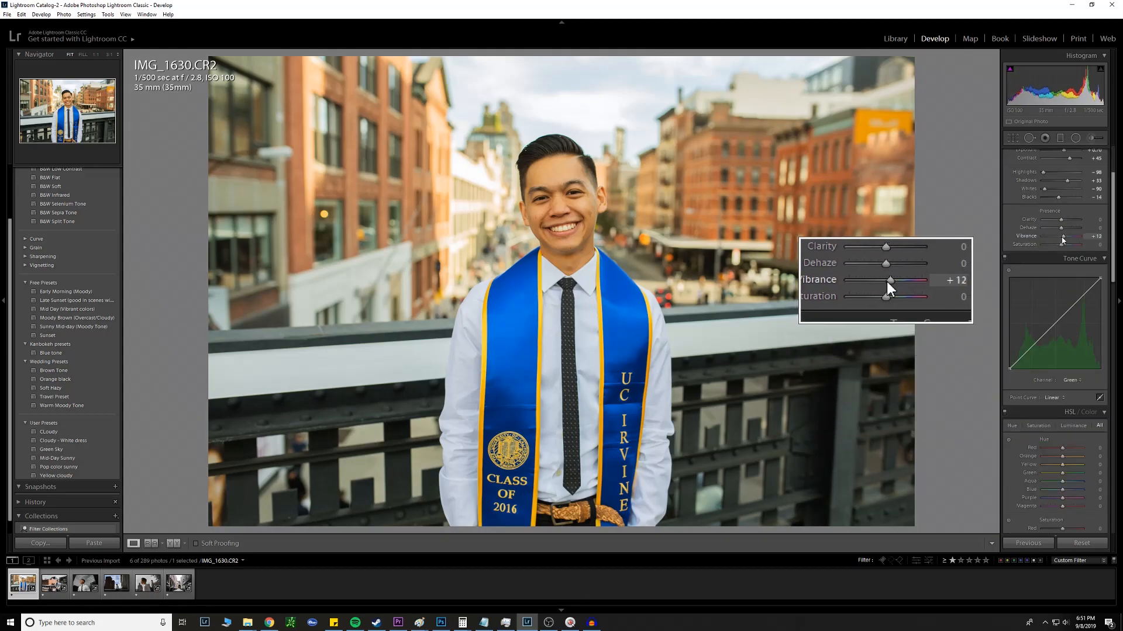
{"action": "left_click_drag", "start_coordinate": [1060, 237], "coordinate": [1064, 238]}
{"action": "left_click", "coordinate": [1095, 237]}
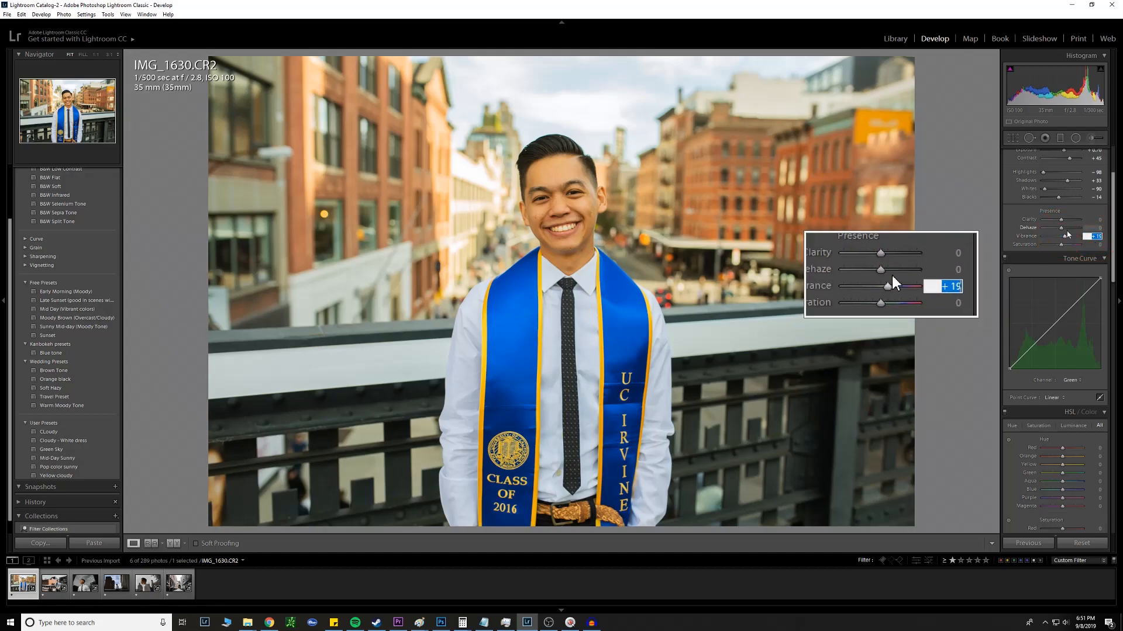
{"action": "type", "text": "10"}
{"action": "key", "text": "Return"}
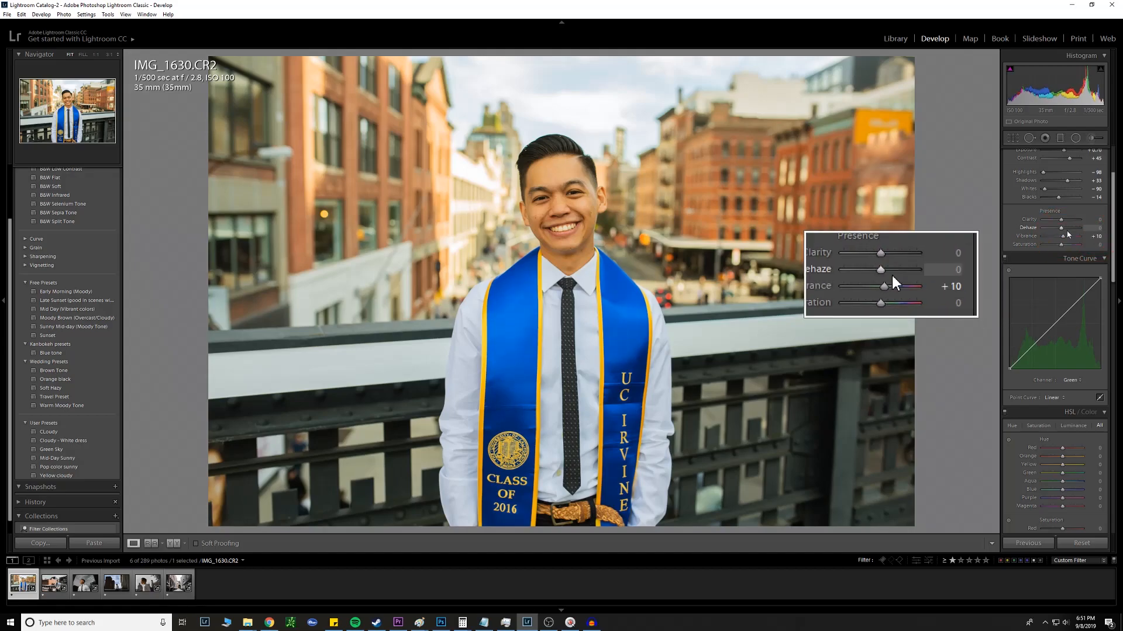
{"action": "left_click_drag", "start_coordinate": [1058, 245], "coordinate": [1052, 246]}
{"action": "left_click", "coordinate": [1092, 245]}
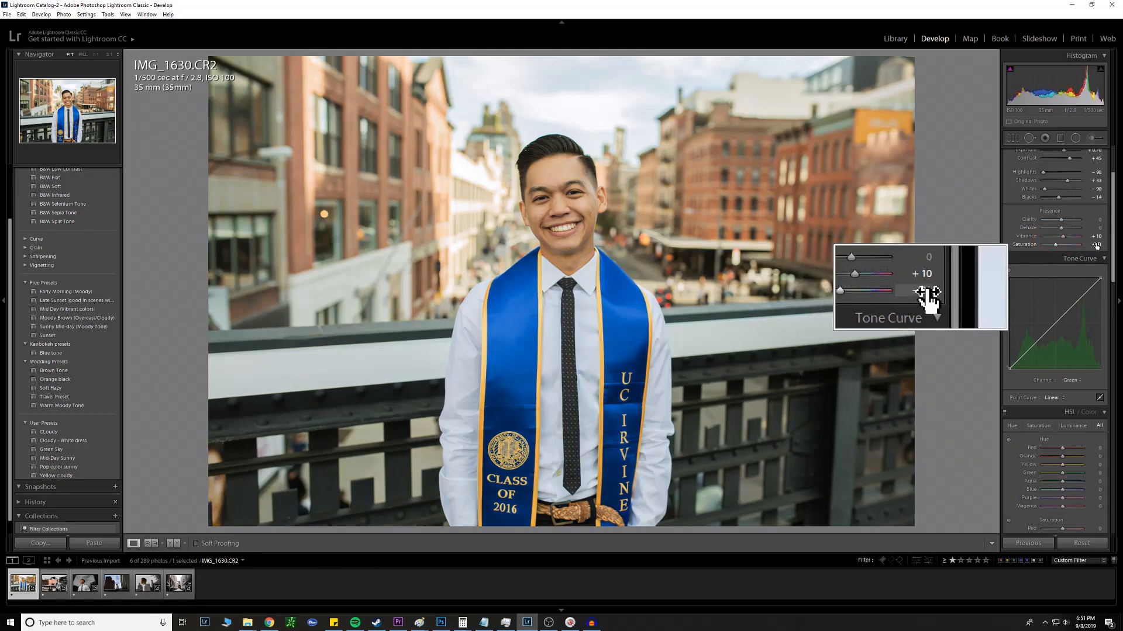
{"action": "type", "text": "- 24"}
{"action": "key", "text": "Return"}
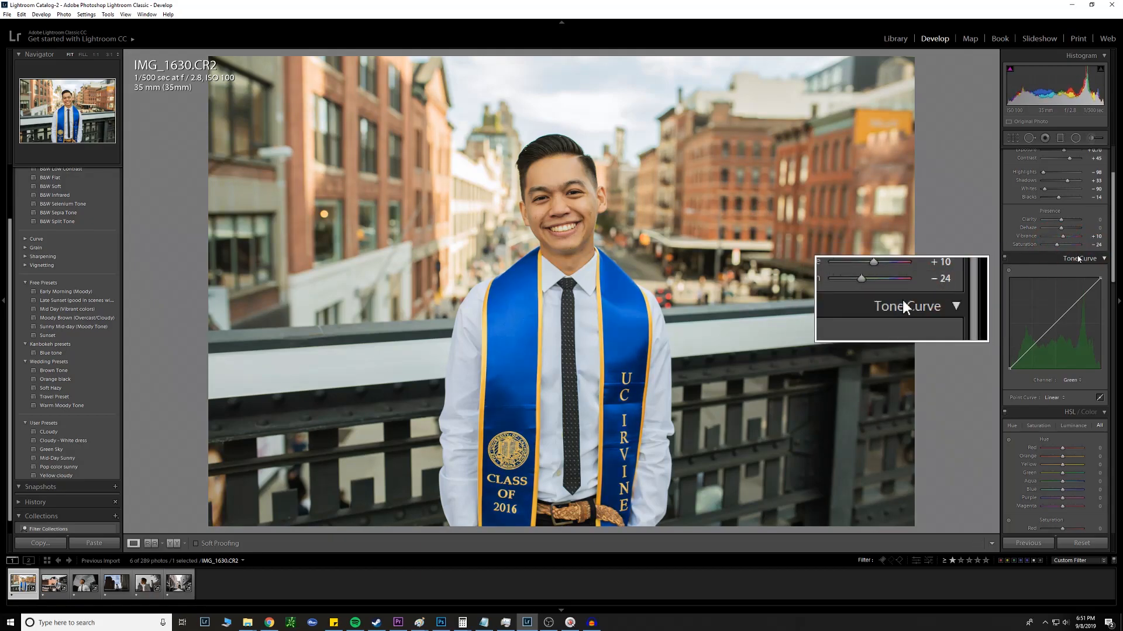
Set the red hue to +56 in the HSL adjustments.
{"action": "scroll", "coordinate": [1078, 264], "scroll_direction": "down", "scroll_amount": 4}
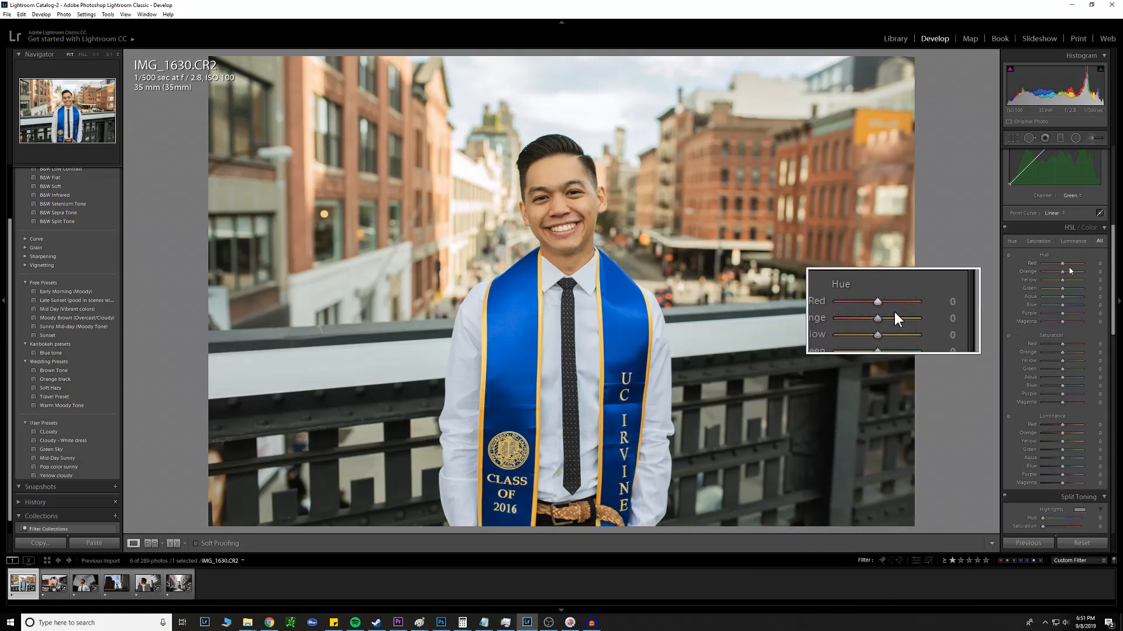
{"action": "left_click_drag", "start_coordinate": [1063, 264], "coordinate": [1070, 266]}
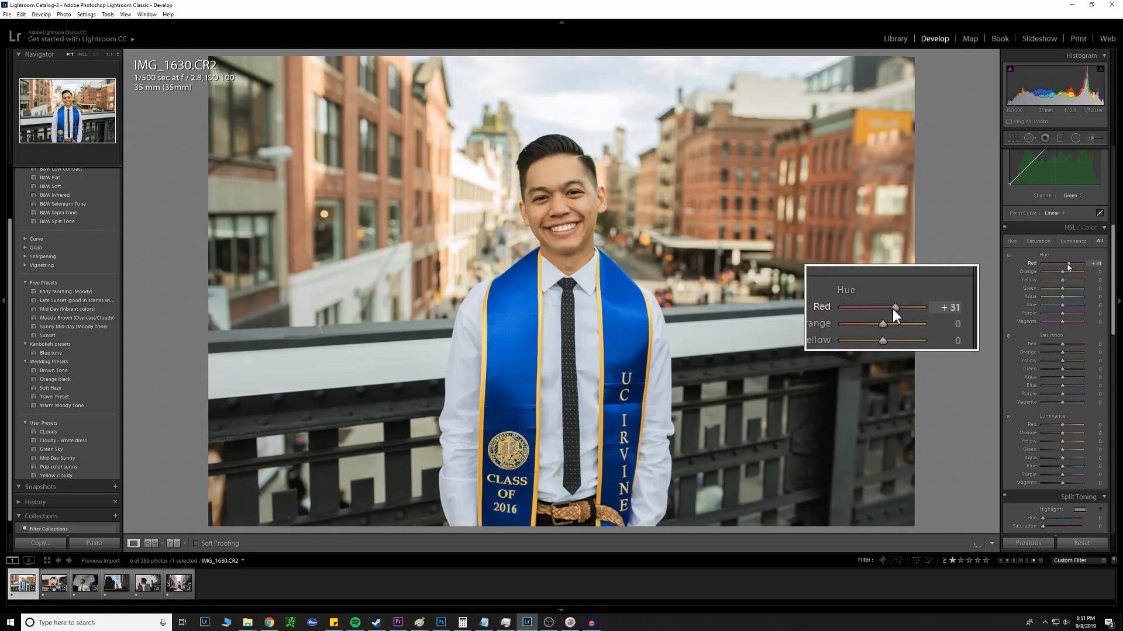
{"action": "left_click", "coordinate": [1092, 264]}
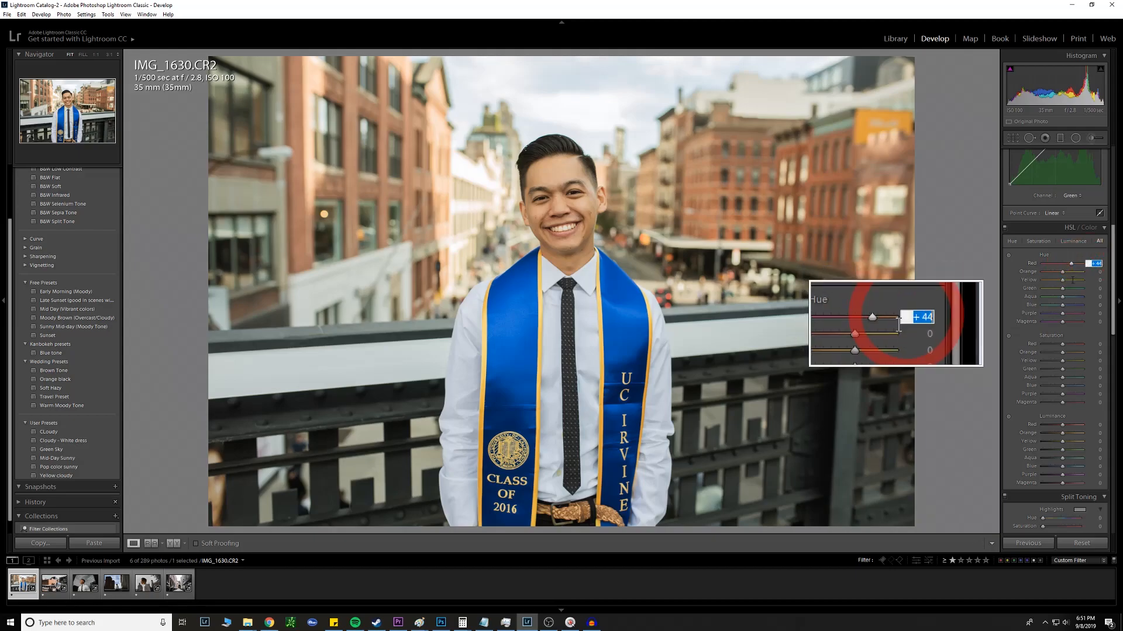
{"action": "type", "text": "56"}
{"action": "key", "text": "Return"}
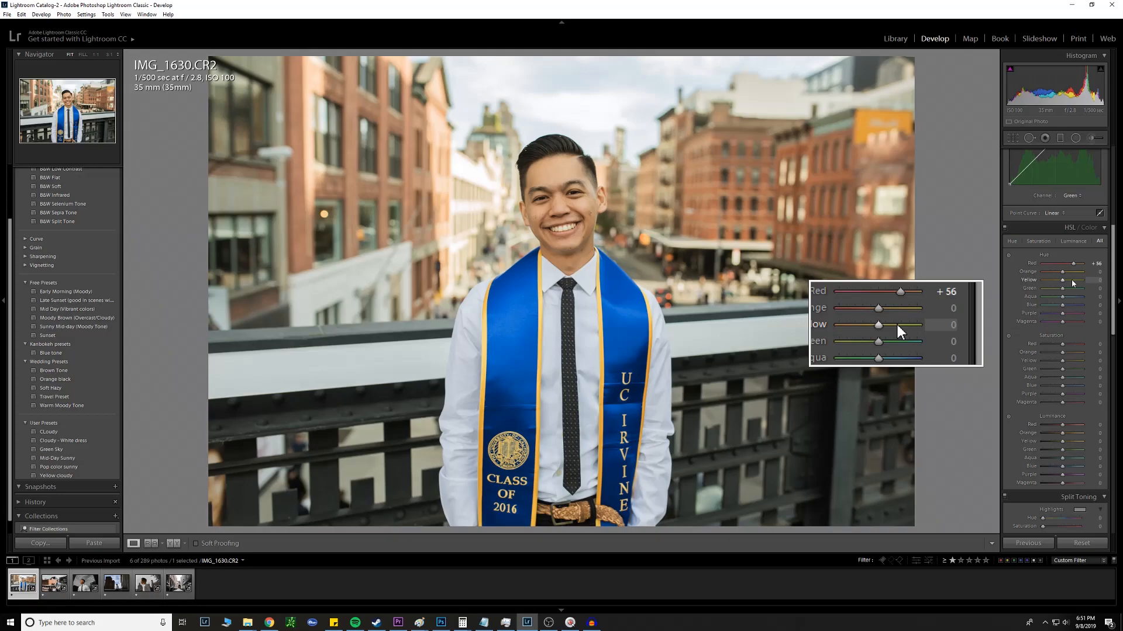
Set the yellow hue to -89 and the green hue to -91.
{"action": "left_click_drag", "start_coordinate": [1062, 280], "coordinate": [1045, 283]}
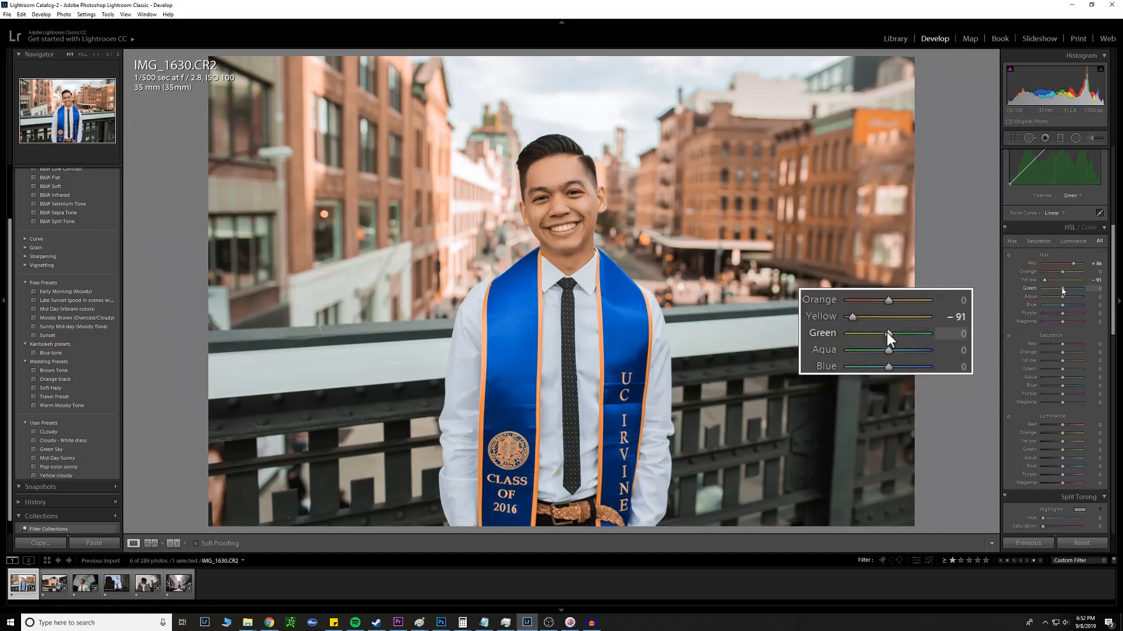
{"action": "left_click_drag", "start_coordinate": [1062, 290], "coordinate": [1045, 290]}
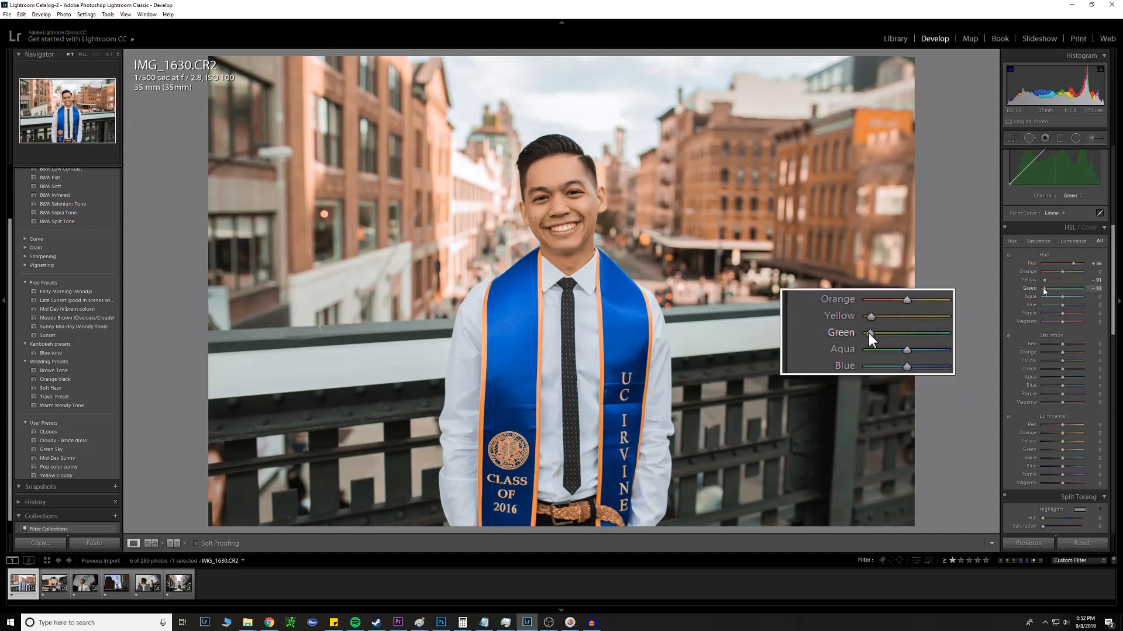
{"action": "left_click", "coordinate": [1094, 282]}
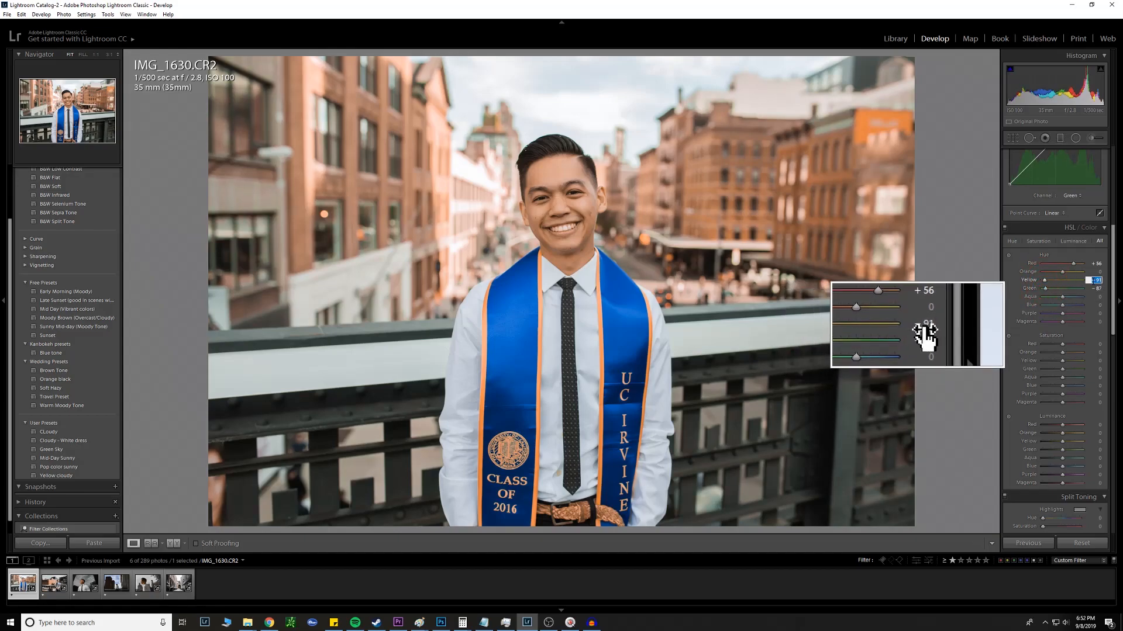
{"action": "type", "text": "-89"}
{"action": "key", "text": "Return"}
{"action": "left_click", "coordinate": [1095, 289]}
{"action": "key", "text": "BackSpace"}
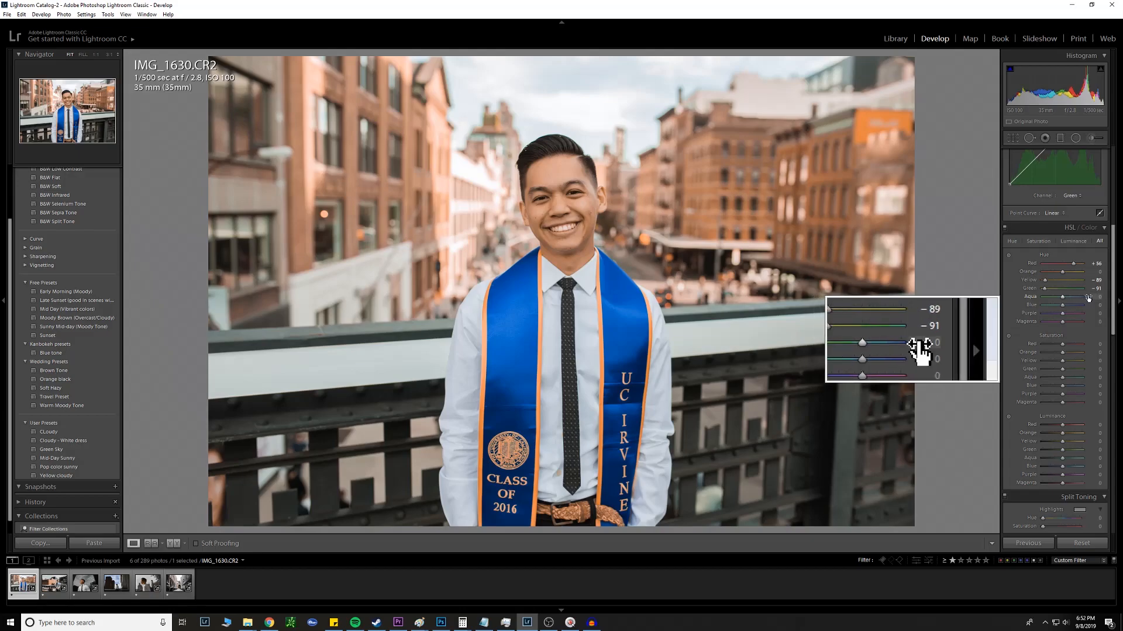
Set the aqua hue to -17 in the HSL adjustments.
{"action": "left_click_drag", "start_coordinate": [1096, 298], "coordinate": [1098, 299]}
{"action": "left_click", "coordinate": [1098, 298]}
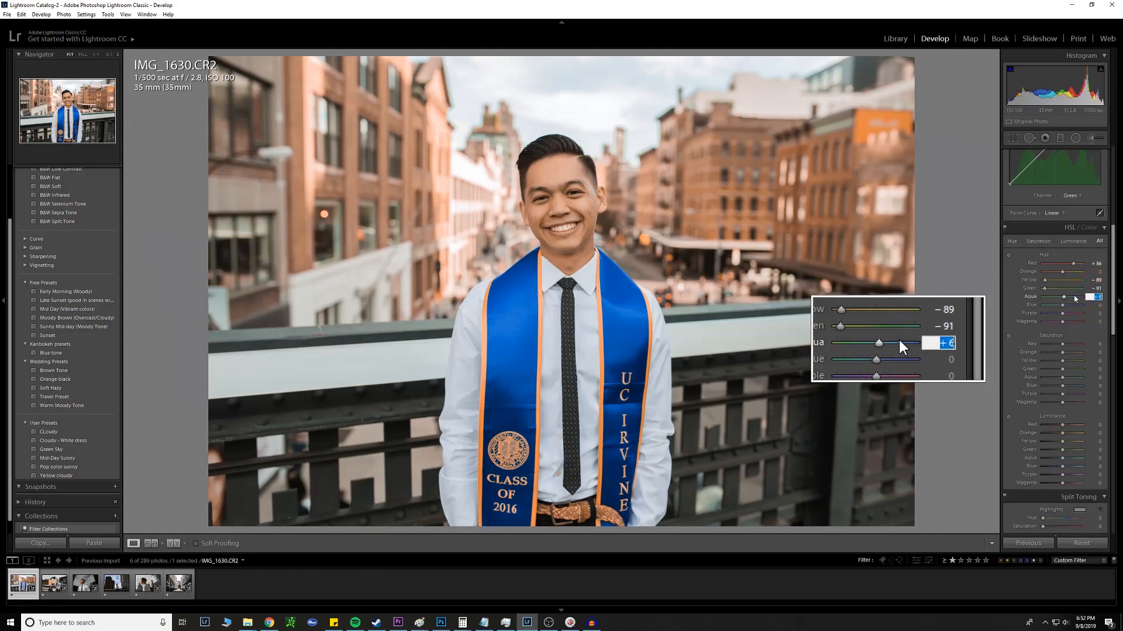
{"action": "type", "text": "-17"}
{"action": "key", "text": "Return"}
Set the HSL saturation of red to +56 and of orange to +16.
{"action": "scroll", "coordinate": [1074, 298], "scroll_direction": "down", "scroll_amount": 3}
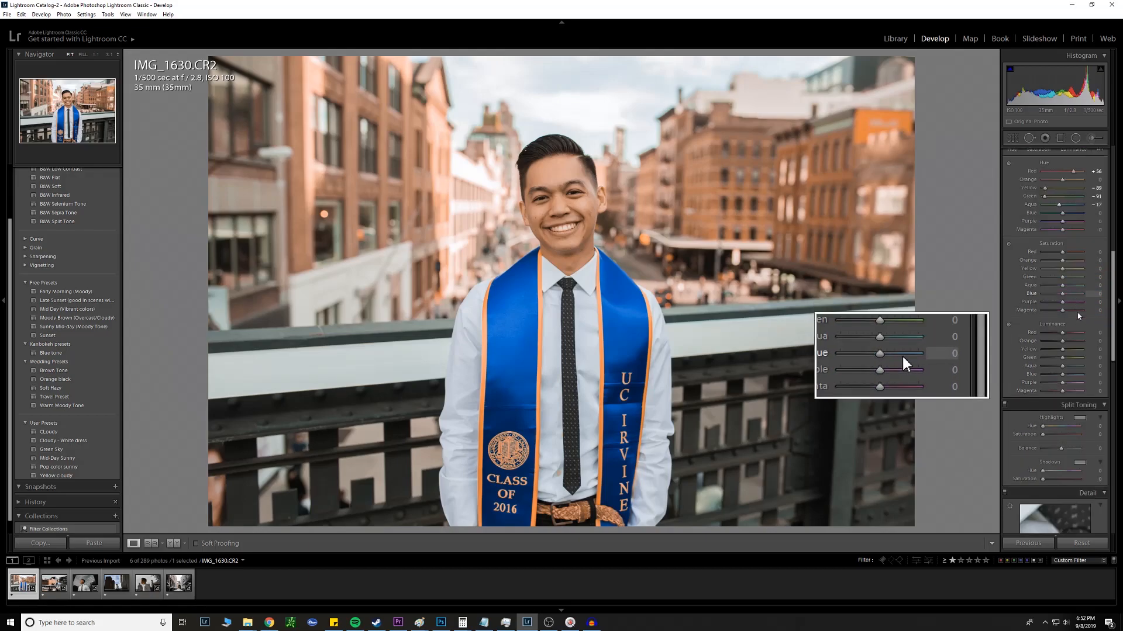
{"action": "left_click", "coordinate": [1099, 253]}
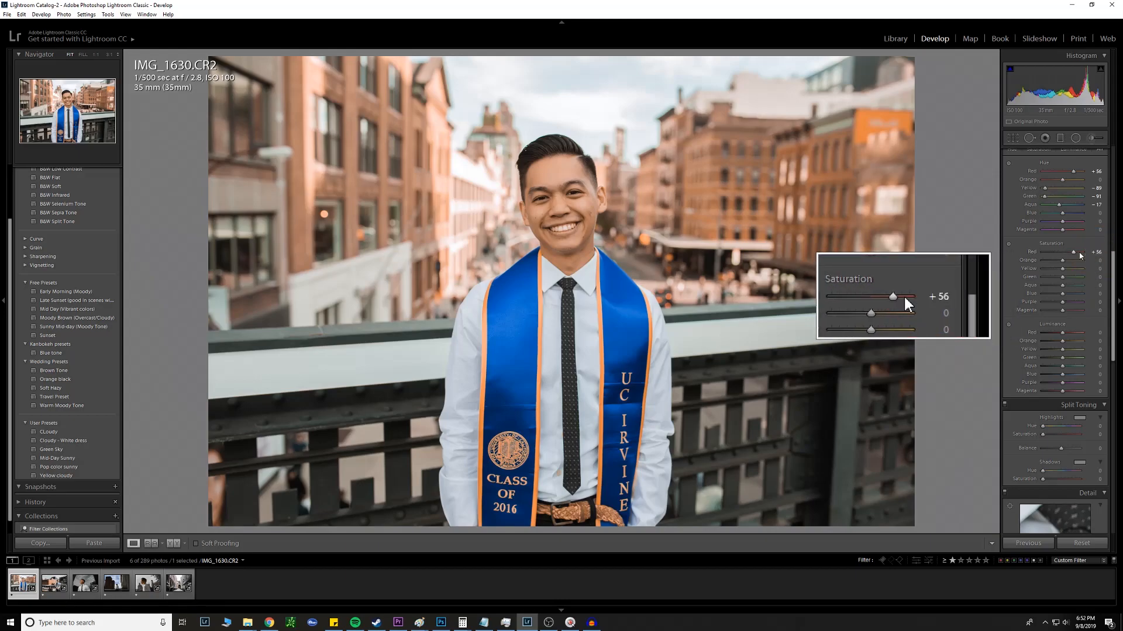
{"action": "left_click", "coordinate": [1094, 262]}
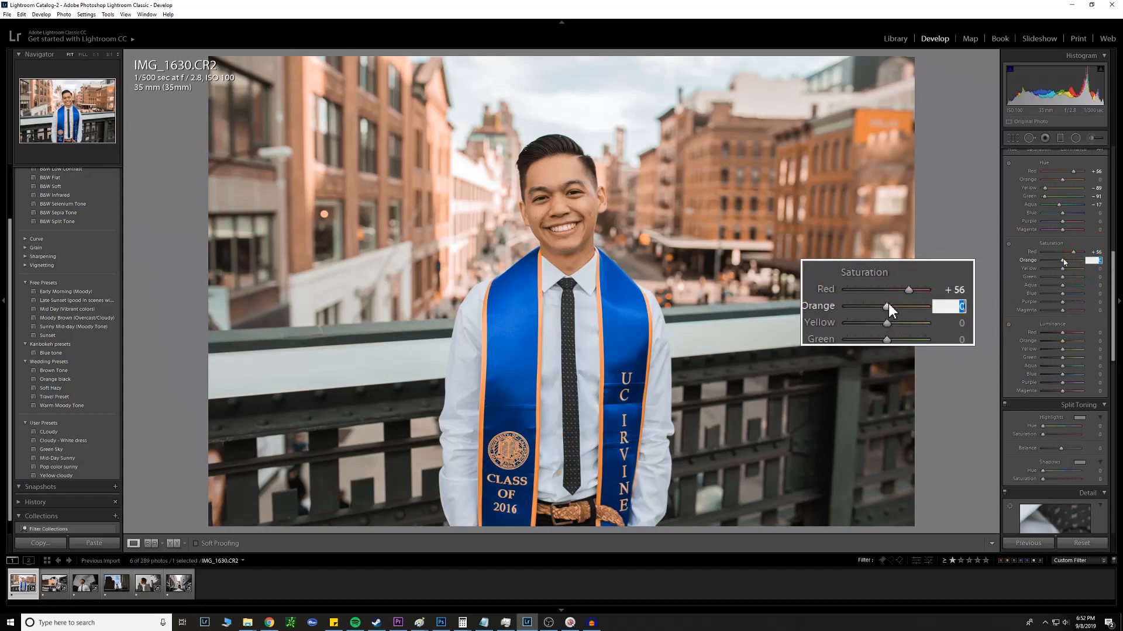
{"action": "type", "text": "16"}
{"action": "key", "text": "Return"}
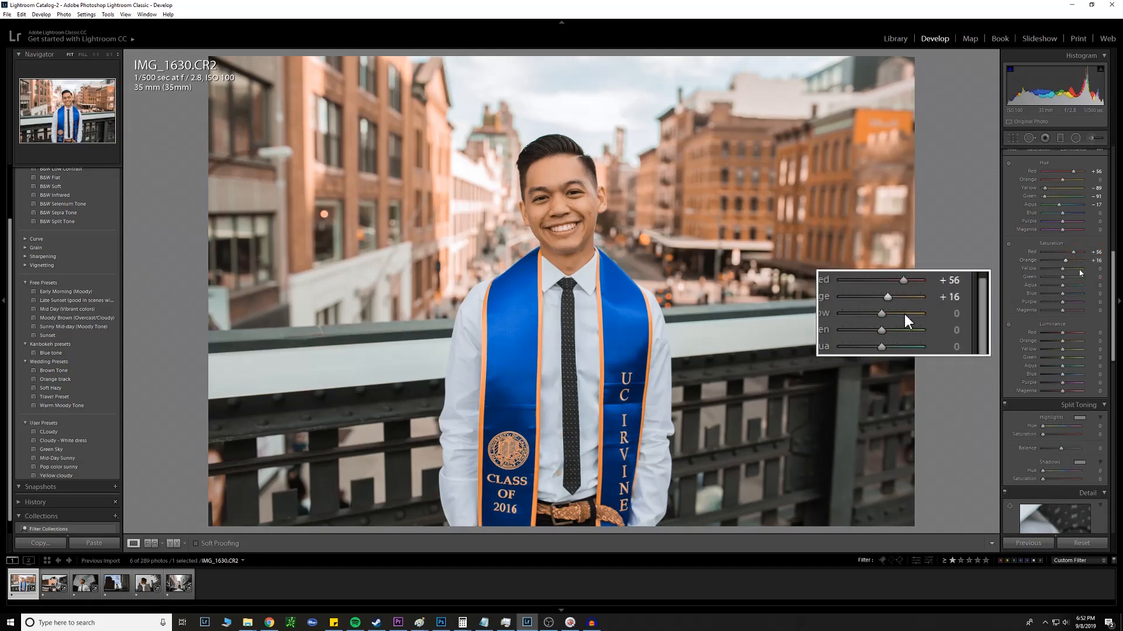
Reduce the HSL saturation of yellow to -84, and of green and aqua to -100 each.
{"action": "left_click", "coordinate": [1096, 268]}
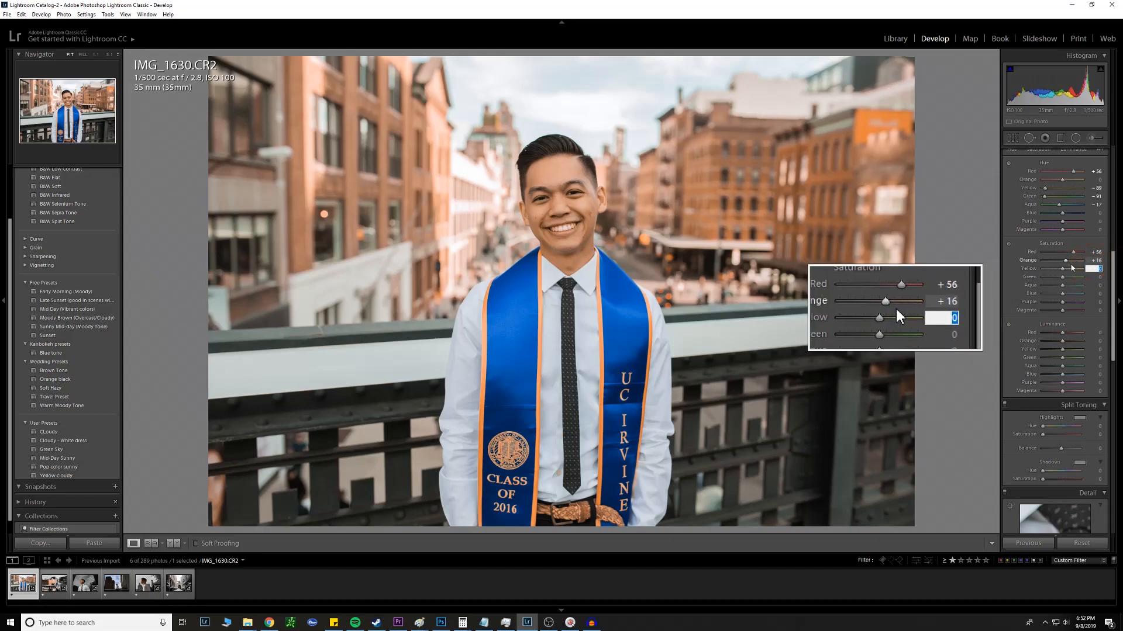
{"action": "type", "text": "-84"}
{"action": "key", "text": "Return"}
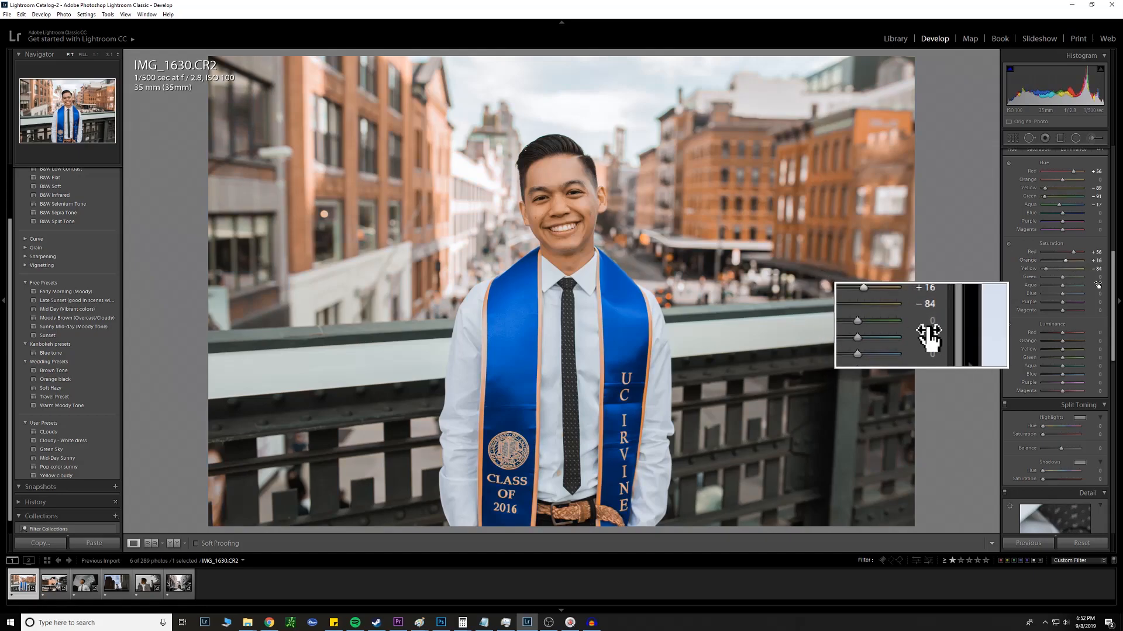
{"action": "left_click_drag", "start_coordinate": [1096, 281], "coordinate": [1076, 281]}
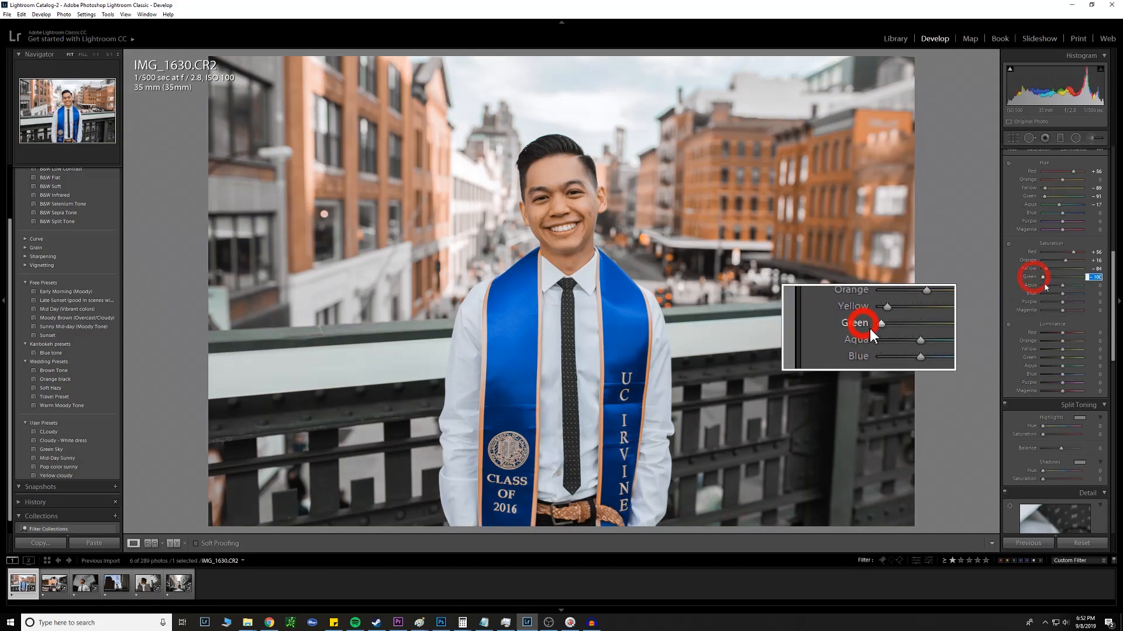
{"action": "left_click_drag", "start_coordinate": [1054, 289], "coordinate": [1035, 285]}
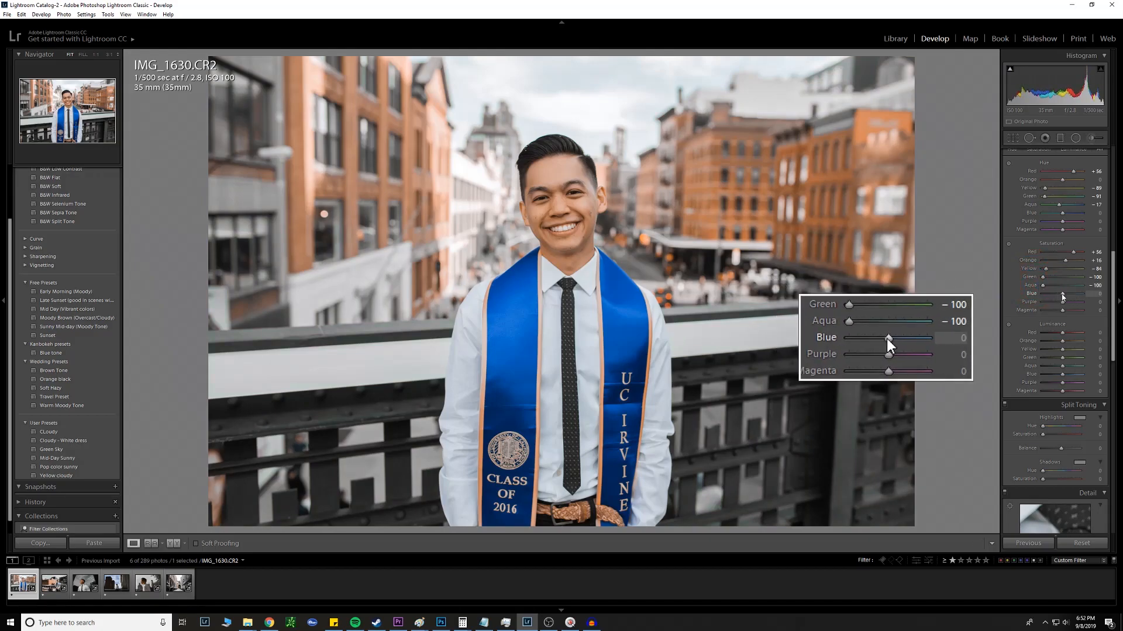
Reduce the HSL saturation of blue to -49 and of purple to -21.
{"action": "left_click", "coordinate": [1096, 294]}
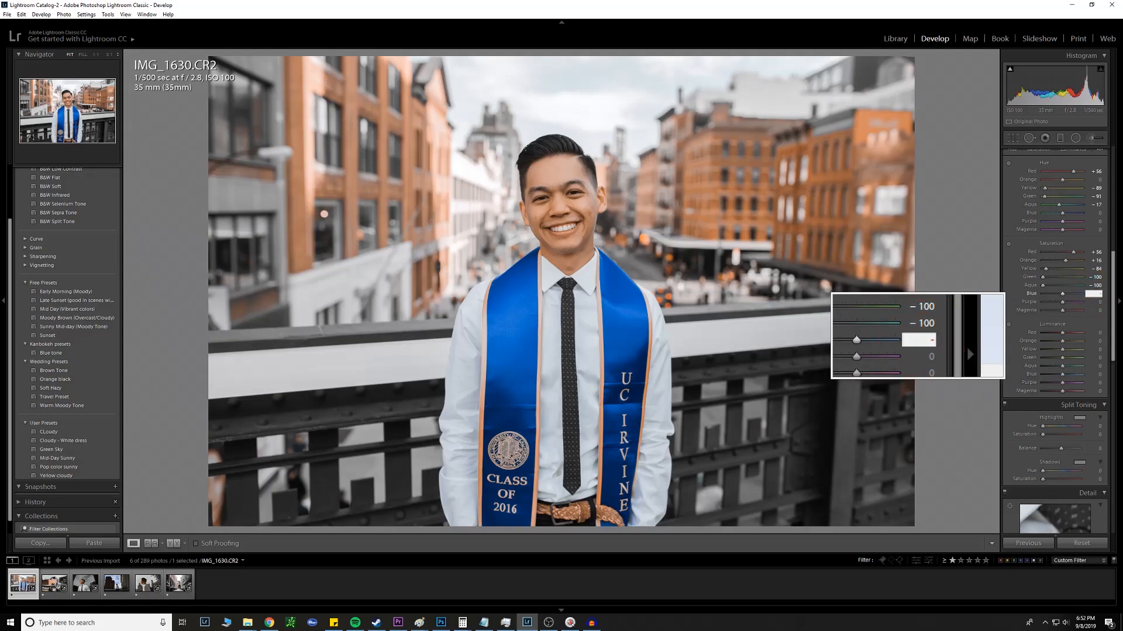
{"action": "key", "text": "Return"}
{"action": "left_click_drag", "start_coordinate": [1096, 301], "coordinate": [1084, 302]}
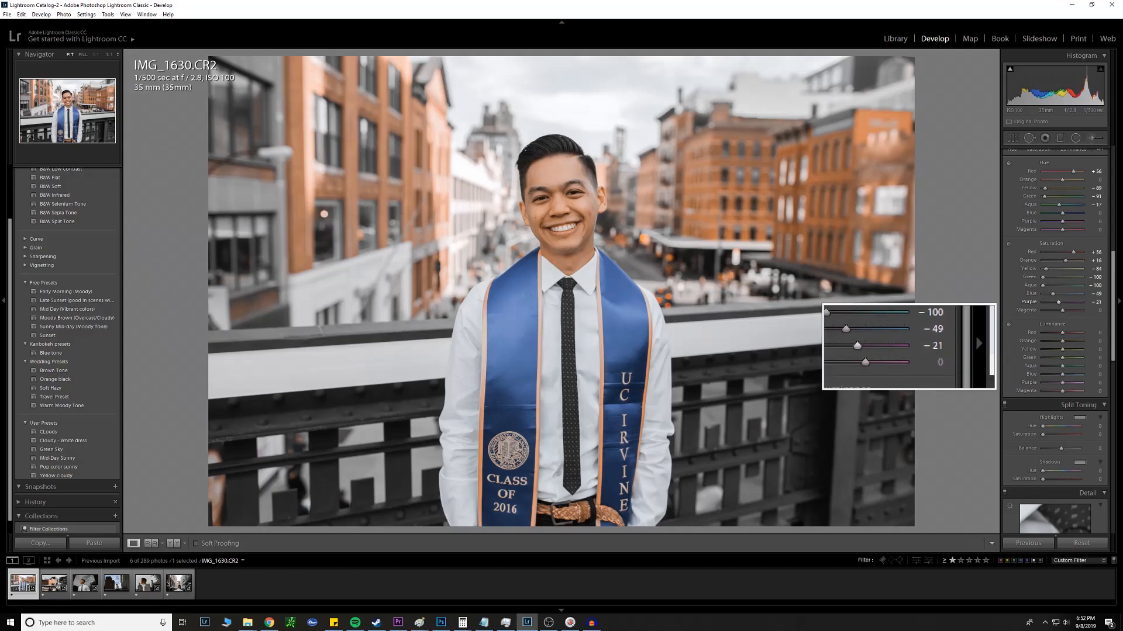
Set the HSL luminance of red to -18, orange to -20, green to -18 and aqua to -20.
{"action": "left_click", "coordinate": [1094, 335]}
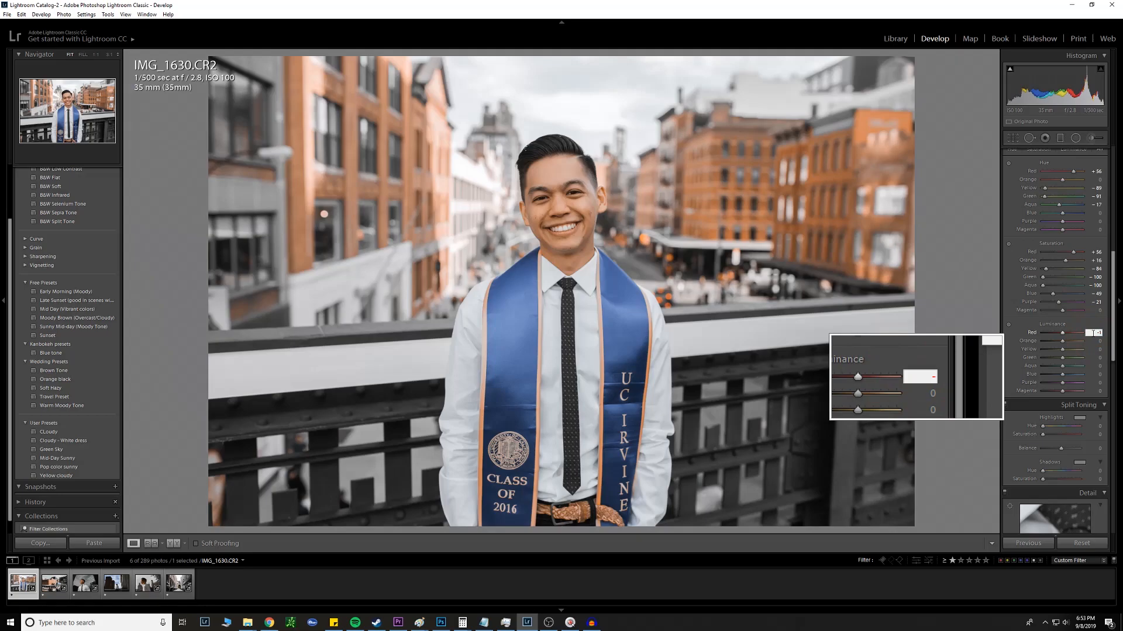
{"action": "key", "text": "Return"}
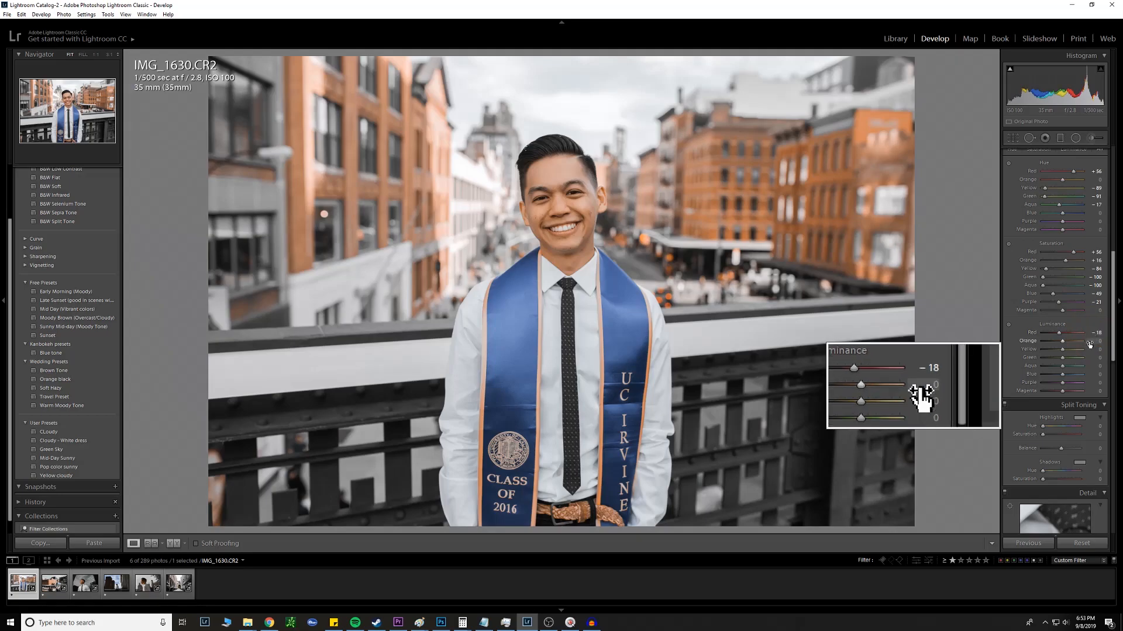
{"action": "mouse_move", "coordinate": [1062, 342]}
{"action": "left_mouse_down"}
{"action": "mouse_move", "coordinate": [1044, 345]}
{"action": "mouse_move", "coordinate": [1063, 345]}
{"action": "left_mouse_up"}
{"action": "left_click", "coordinate": [1094, 341]}
{"action": "type", "text": "-20"}
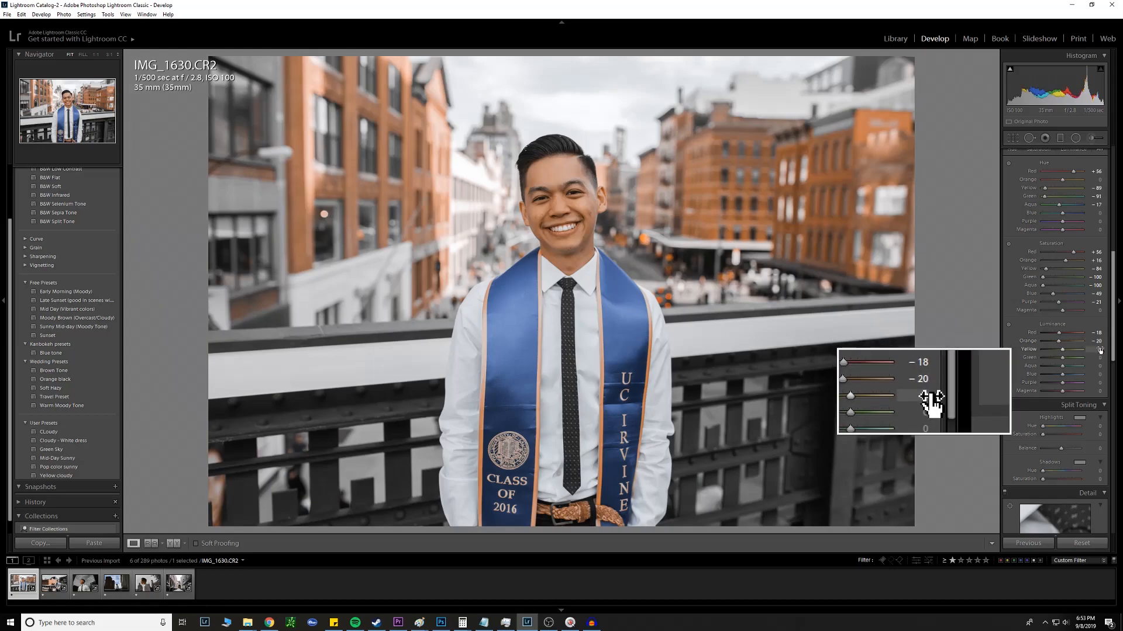
{"action": "left_click_drag", "start_coordinate": [1063, 357], "coordinate": [1058, 367]}
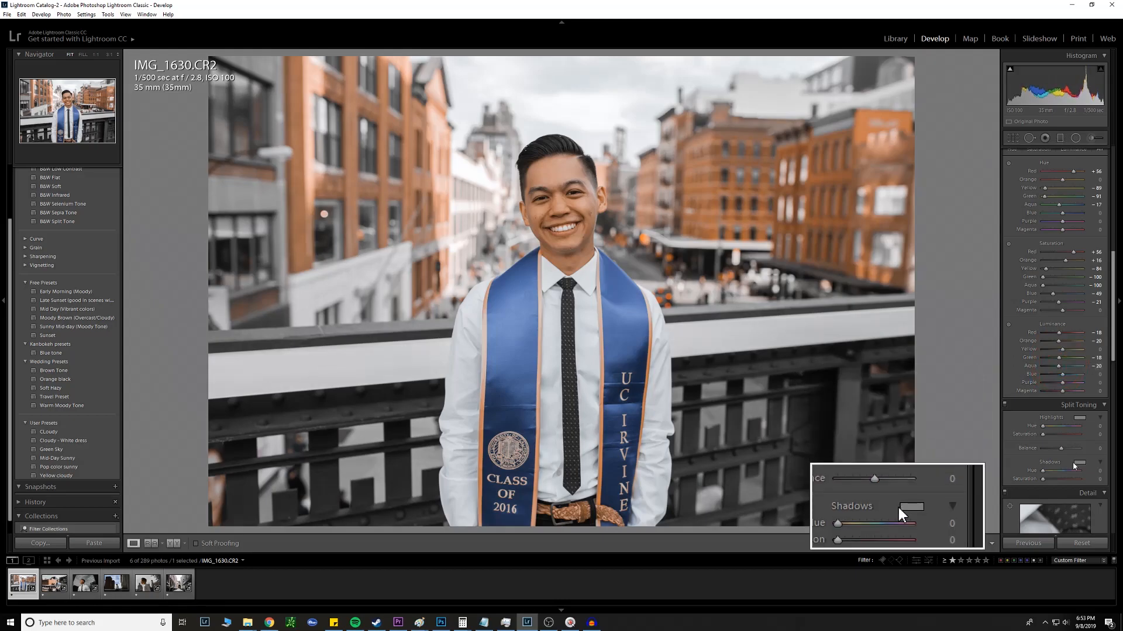
Set the split toning highlights to hue 53 and saturation 3.
{"action": "scroll", "coordinate": [1058, 386], "scroll_direction": "down", "scroll_amount": 3}
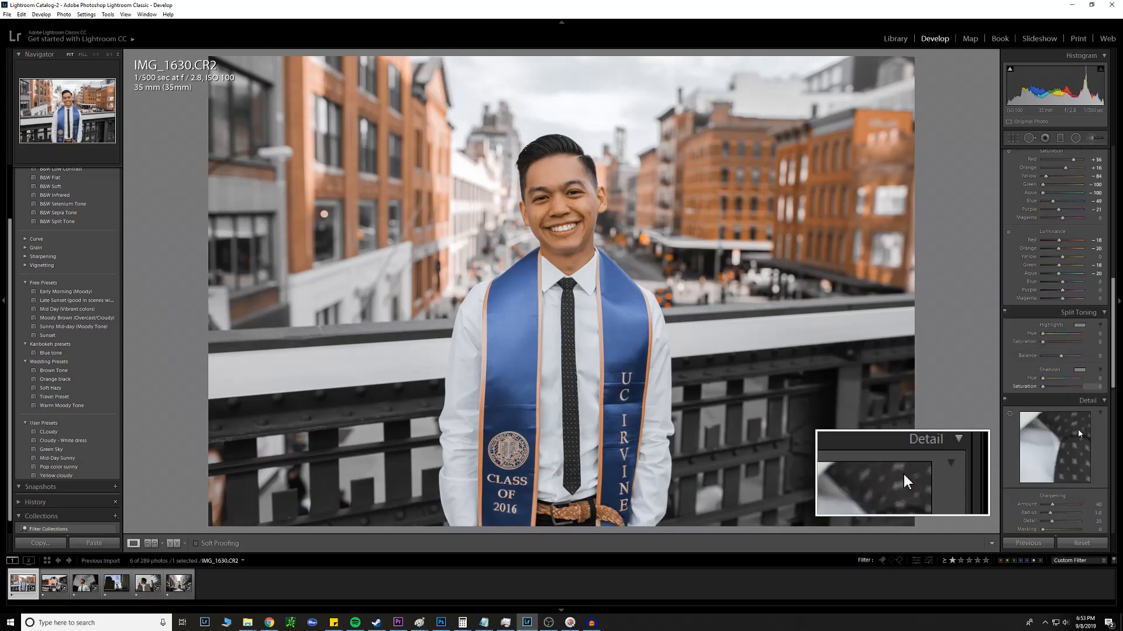
{"action": "left_click", "coordinate": [1080, 325]}
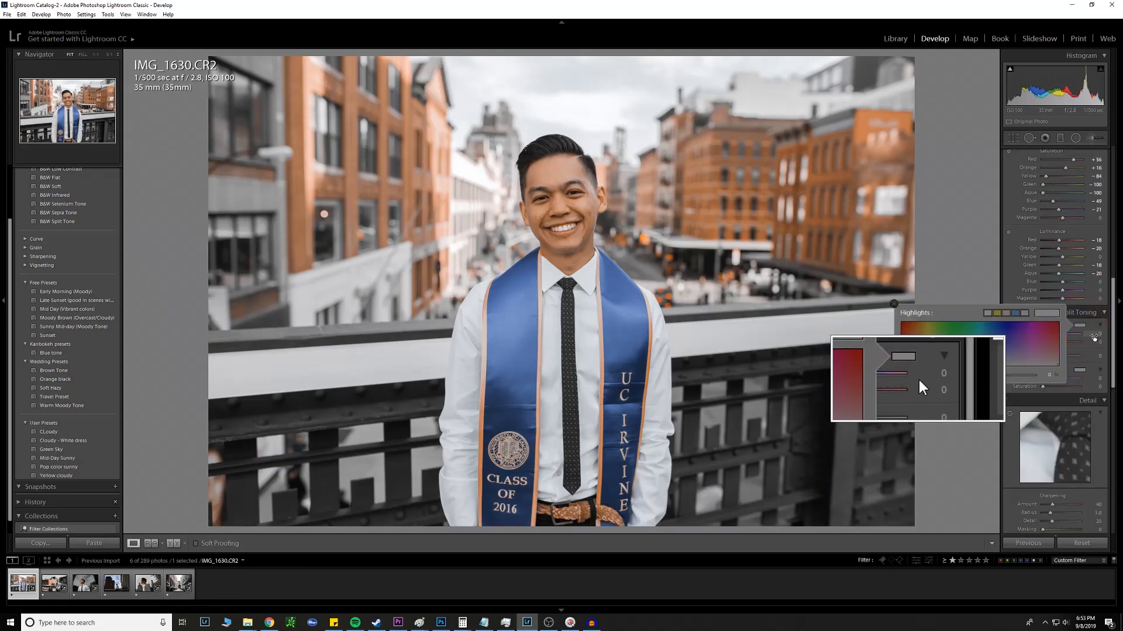
{"action": "left_click", "coordinate": [1090, 334]}
{"action": "type", "text": "53"}
{"action": "key", "text": "Return"}
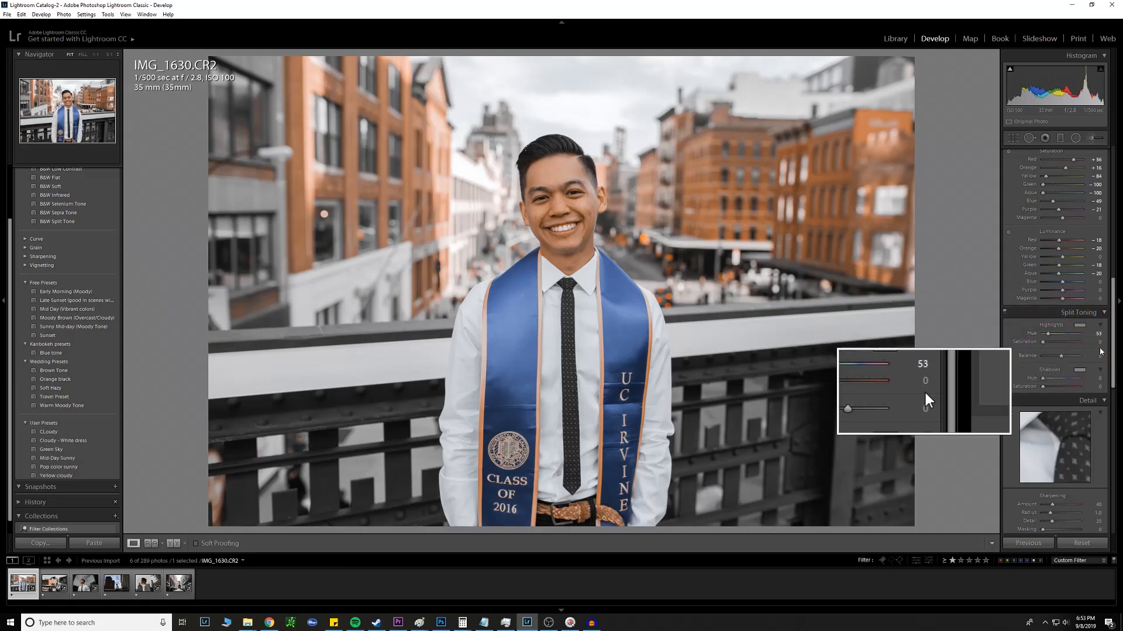
{"action": "left_click", "coordinate": [1098, 342]}
{"action": "key", "text": "Return"}
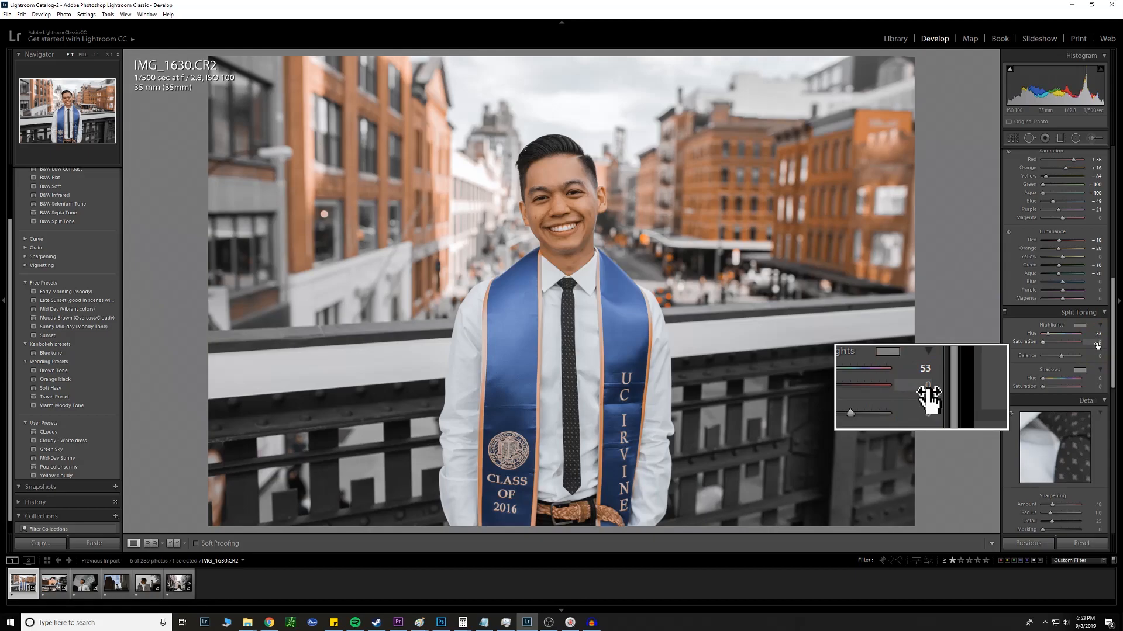
{"action": "left_click", "coordinate": [1097, 343]}
{"action": "type", "text": "3"}
{"action": "key", "text": "Return"}
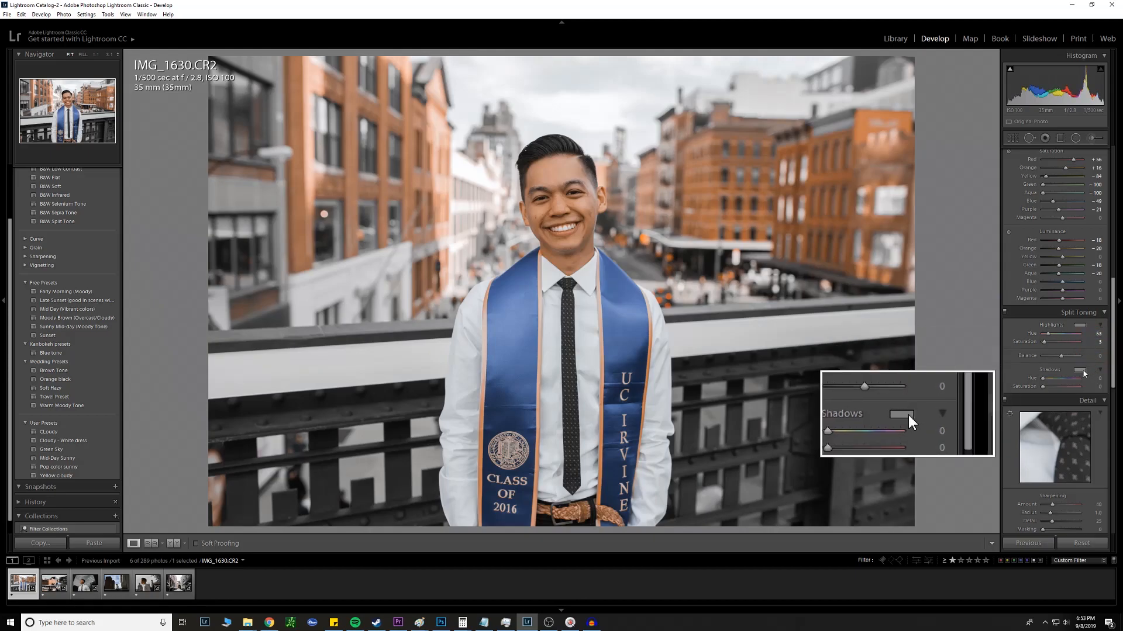
Set the split toning shadows to hue 185 and saturation 2.
{"action": "left_click", "coordinate": [1083, 373]}
{"action": "left_click", "coordinate": [1091, 378]}
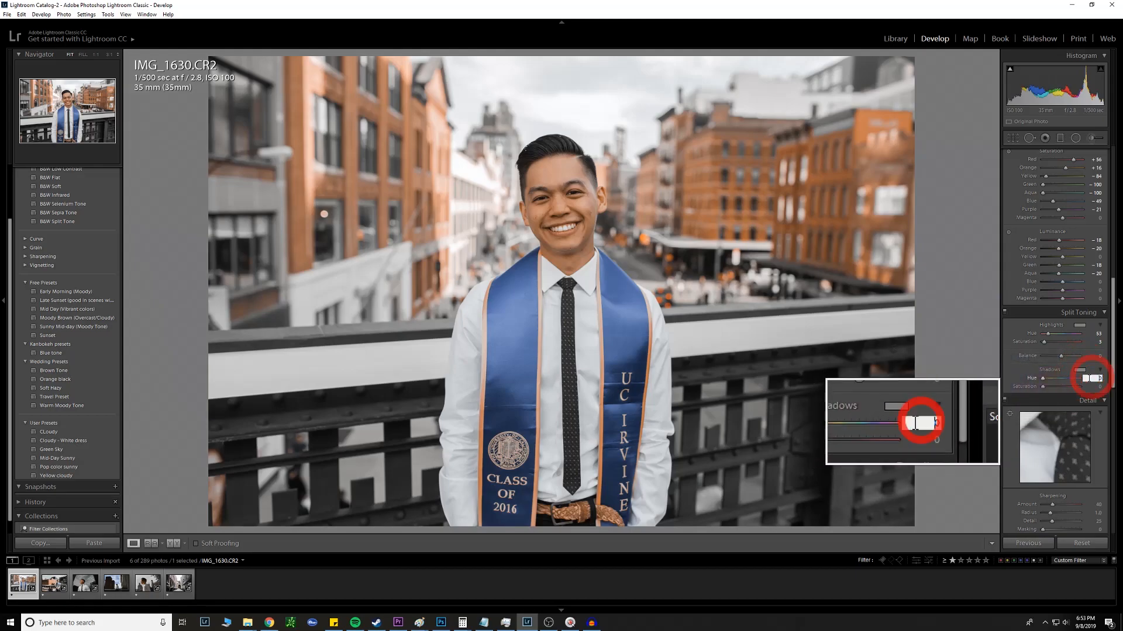
{"action": "type", "text": "185"}
{"action": "key", "text": "Return"}
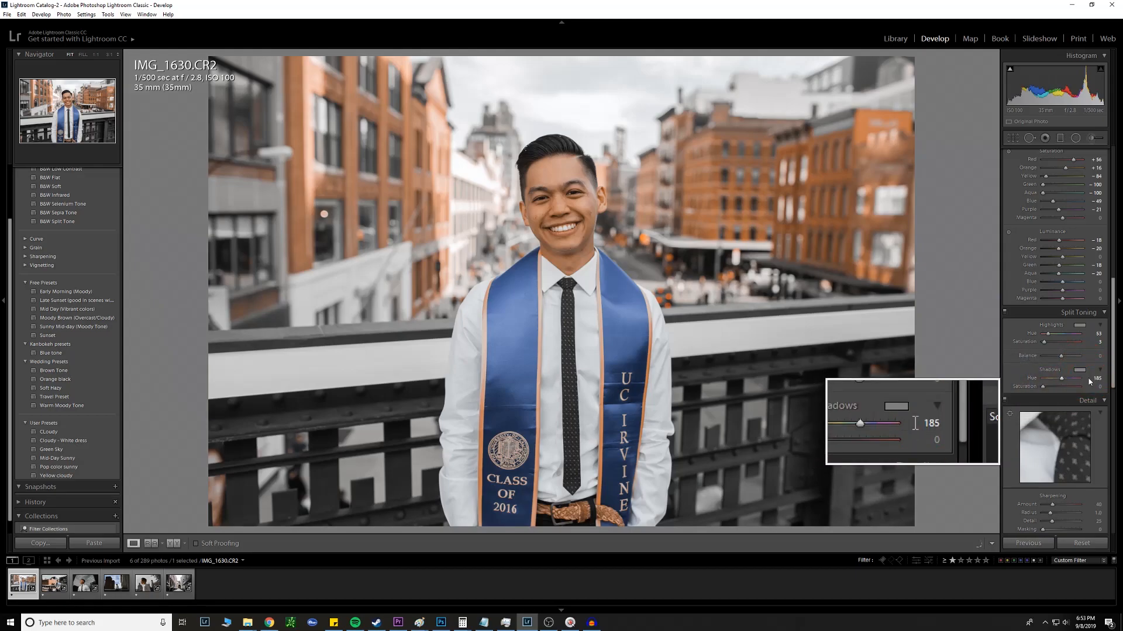
{"action": "left_click", "coordinate": [1090, 387]}
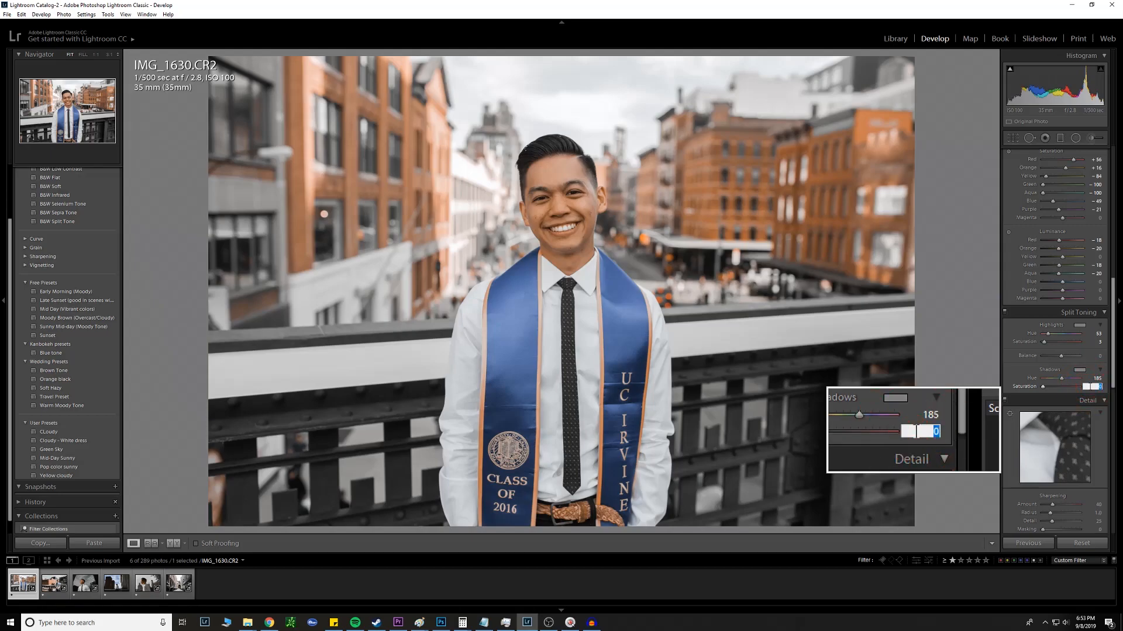
{"action": "type", "text": "2"}
{"action": "key", "text": "Return"}
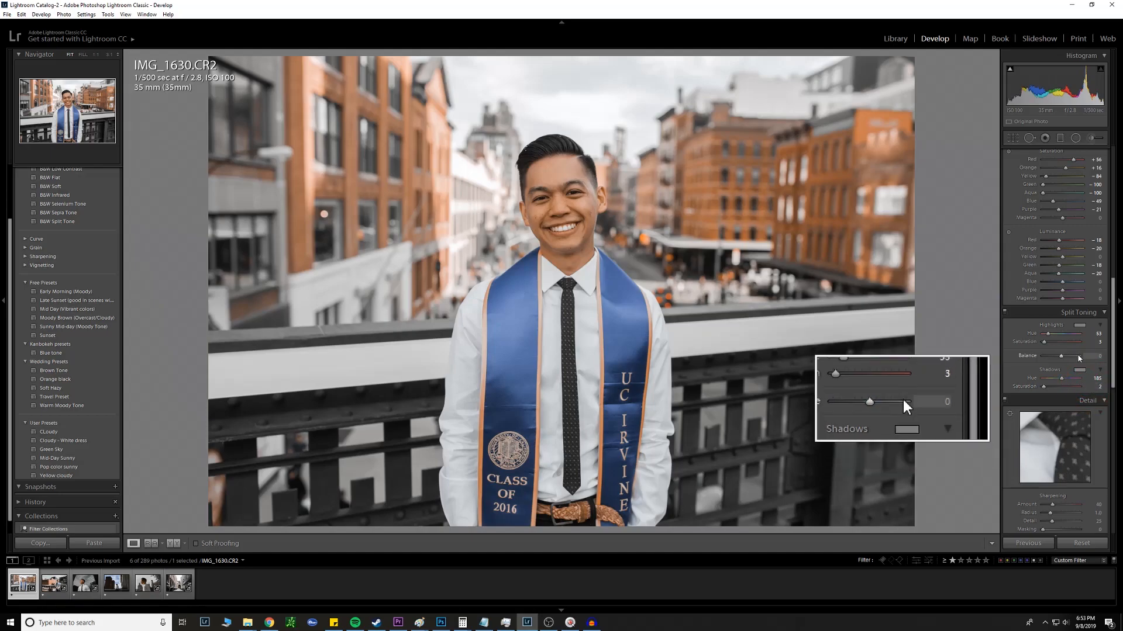
Fine-tune the contrast of the graduation portrait IMG_1630.CR2 in the basic adjustments.
{"action": "scroll", "coordinate": [1079, 358], "scroll_direction": "up", "scroll_amount": 10}
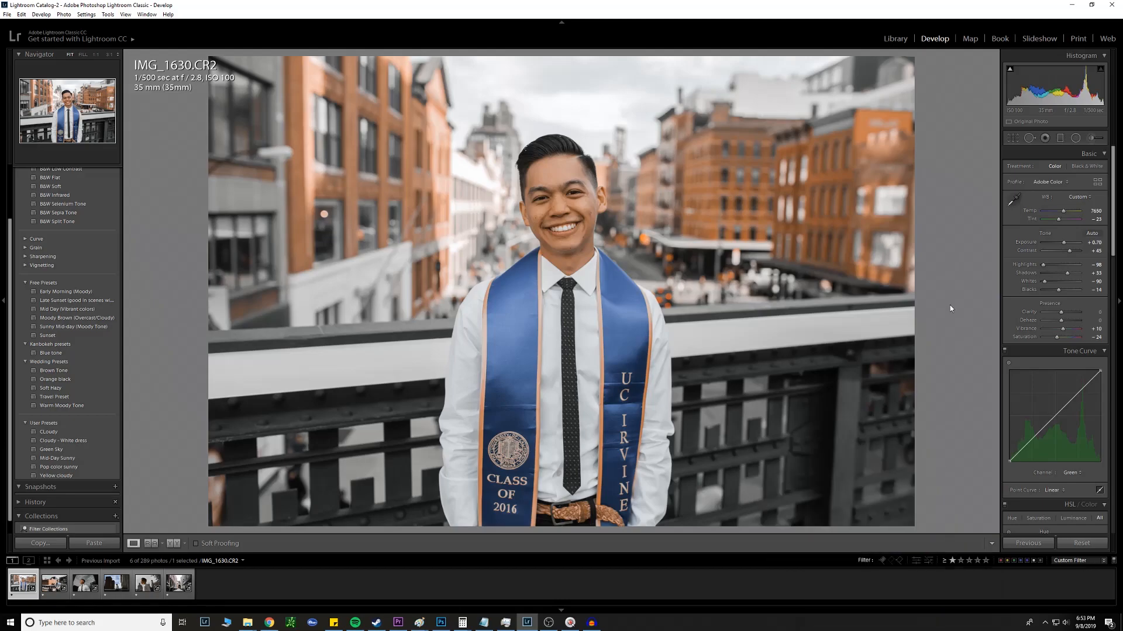
{"action": "left_click_drag", "start_coordinate": [1065, 249], "coordinate": [1066, 252]}
Reset the edits on IMG_1635.CR2 and synchronize its settings to the four photos after it in the filmstrip.
{"action": "left_click", "coordinate": [51, 594]}
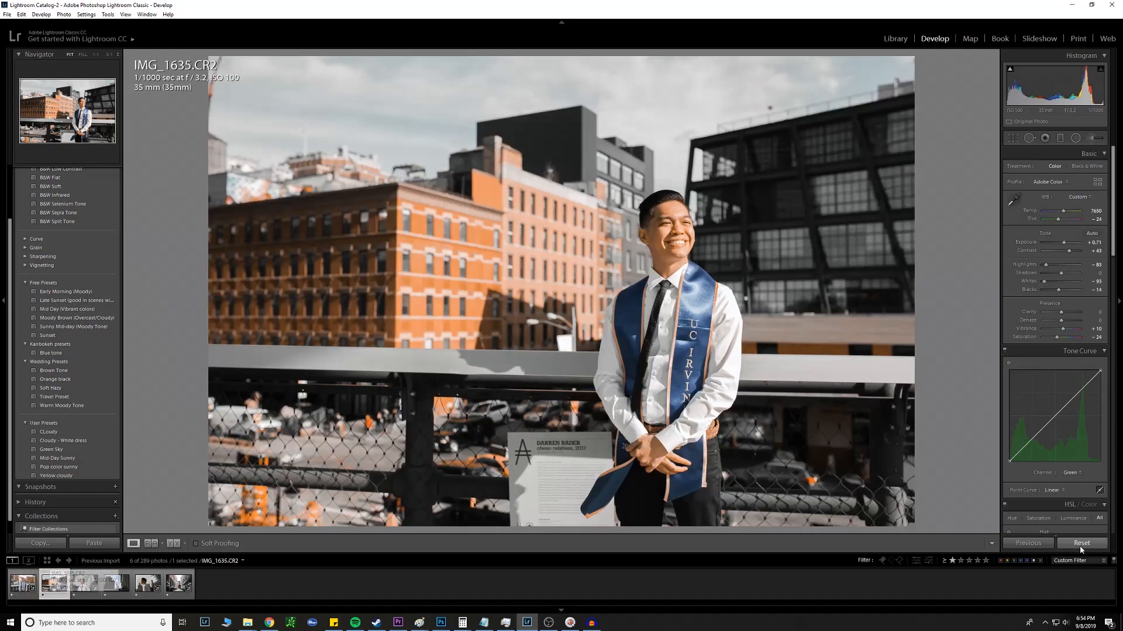
{"action": "left_click", "coordinate": [1081, 543]}
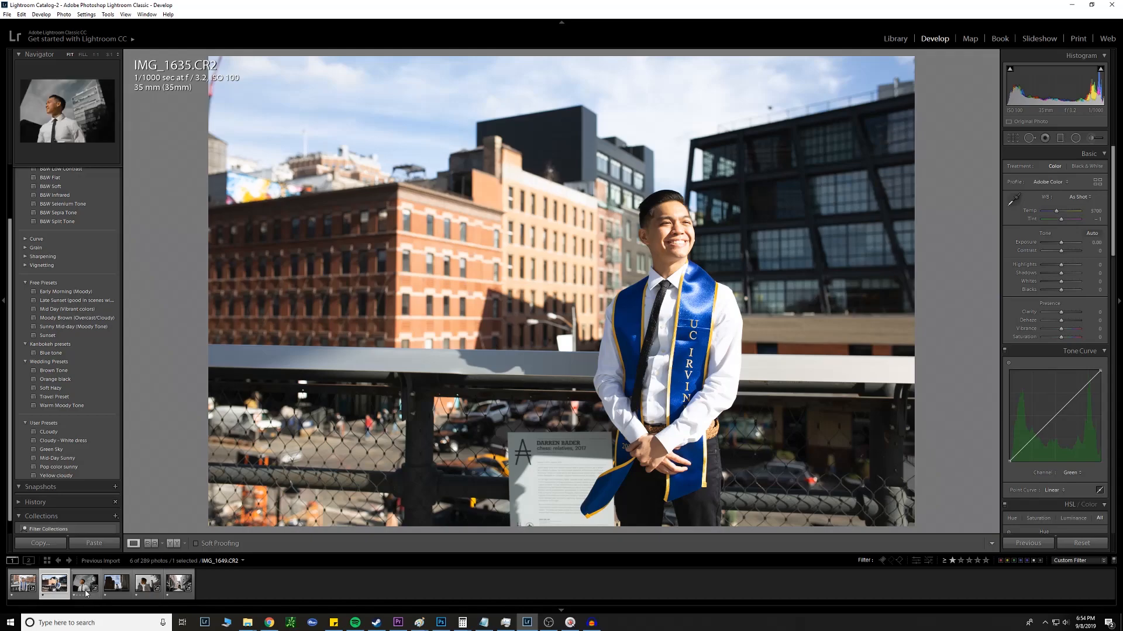
{"action": "left_click", "coordinate": [178, 584], "text": "shift"}
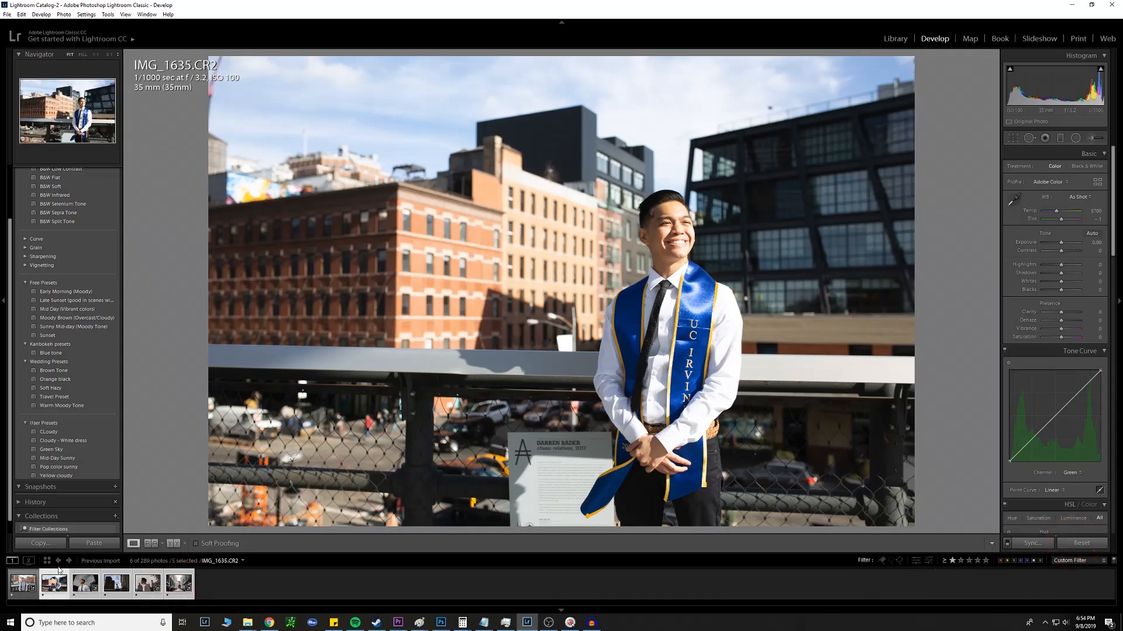
{"action": "left_click", "coordinate": [1032, 543]}
{"action": "left_click", "coordinate": [763, 484]}
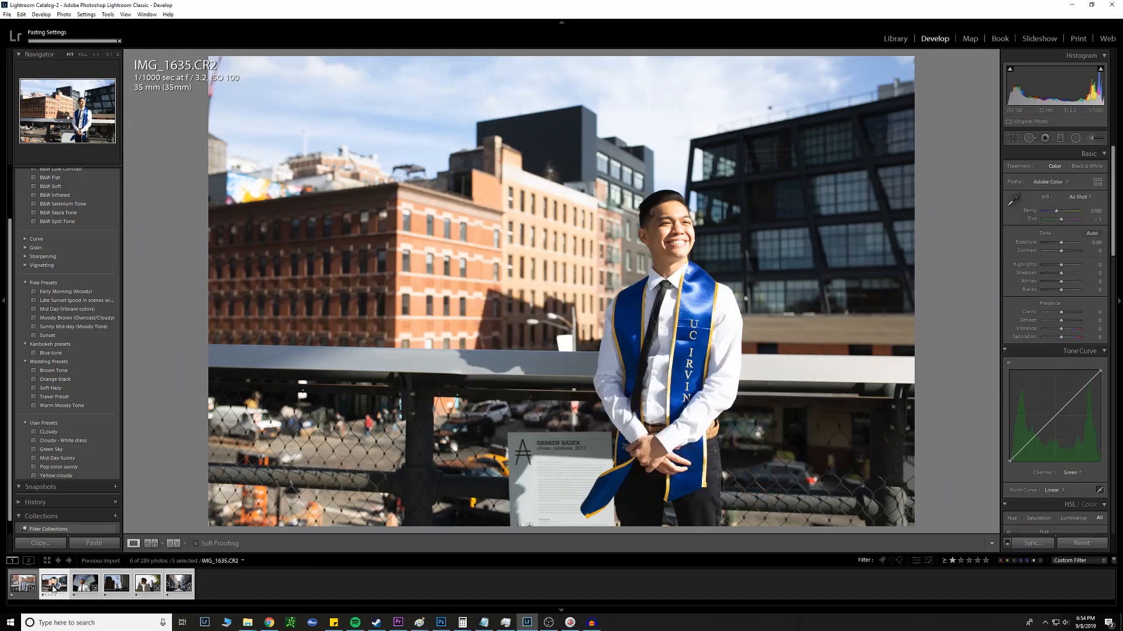
Apply the Orange black preset to IMG_1635.CR2 and IMG_1649.CR2.
{"action": "left_click", "coordinate": [55, 382]}
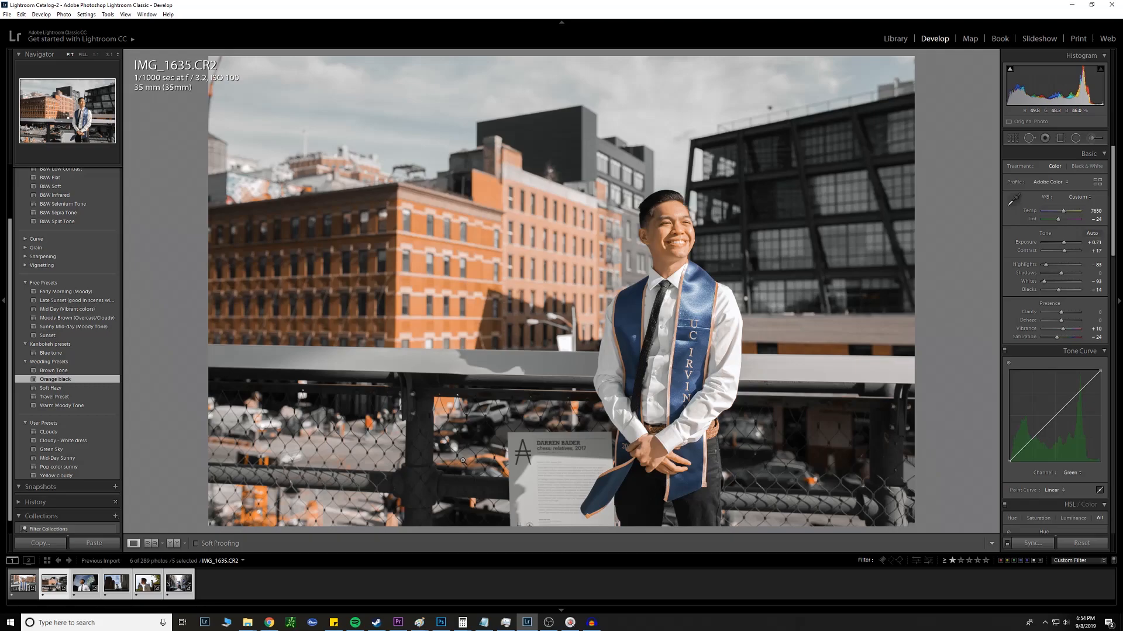
{"action": "left_click", "coordinate": [81, 587]}
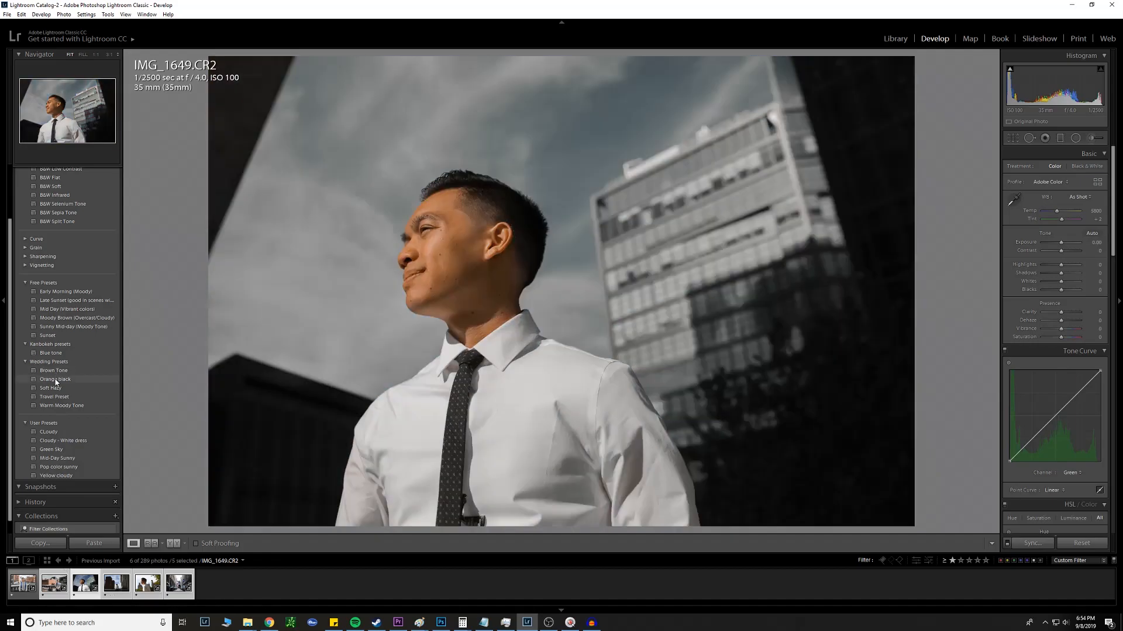
{"action": "left_click", "coordinate": [57, 380]}
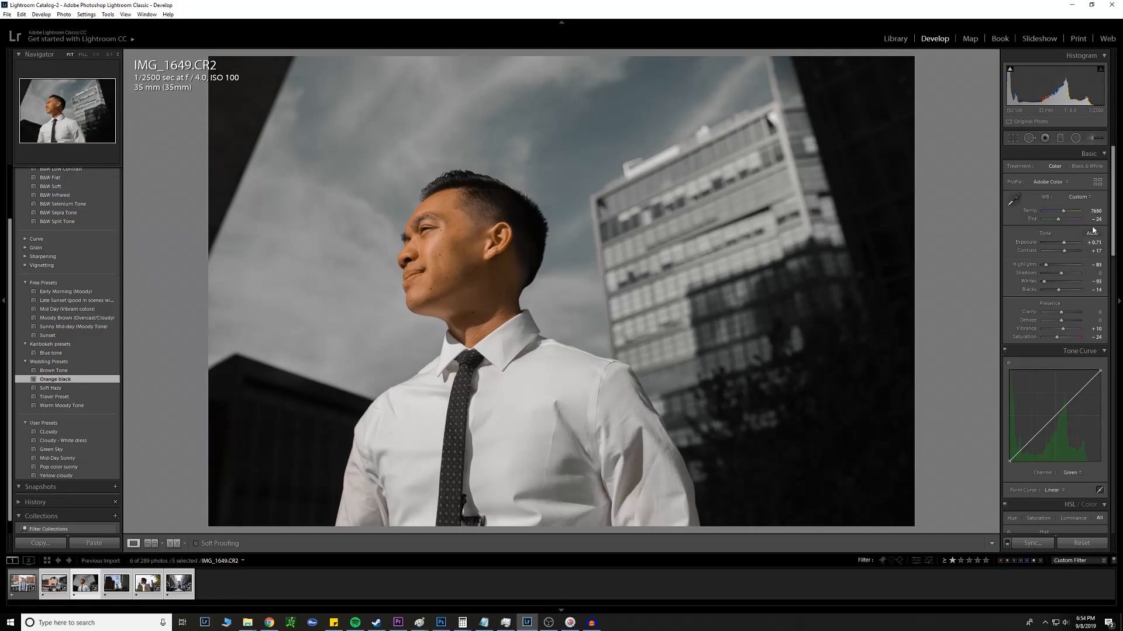
Lower the HSL saturation of orange to -20 on IMG_1649.CR2.
{"action": "scroll", "coordinate": [1080, 295], "scroll_direction": "down", "scroll_amount": 2}
{"action": "scroll", "coordinate": [1080, 291], "scroll_direction": "down", "scroll_amount": 4}
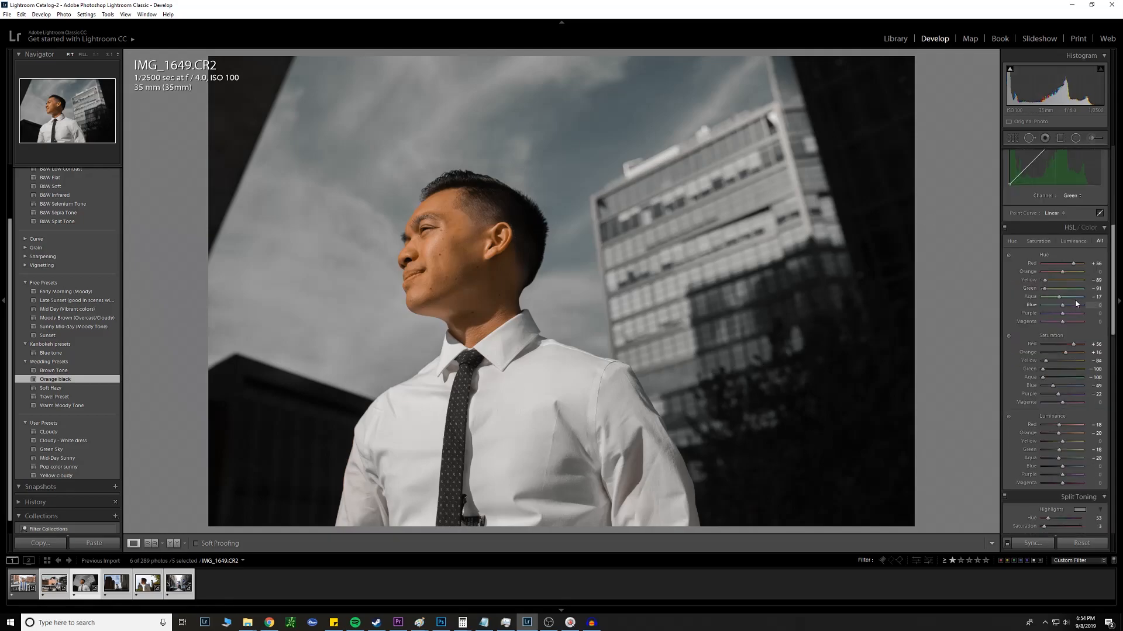
{"action": "left_click", "coordinate": [1044, 244]}
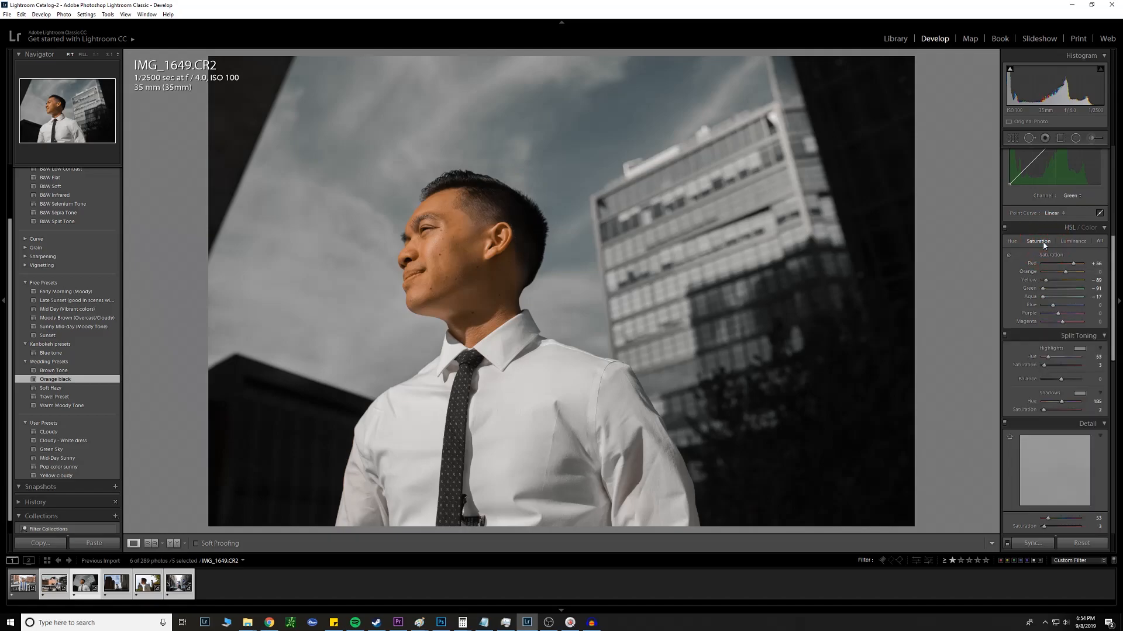
{"action": "left_click_drag", "start_coordinate": [1065, 272], "coordinate": [1058, 275]}
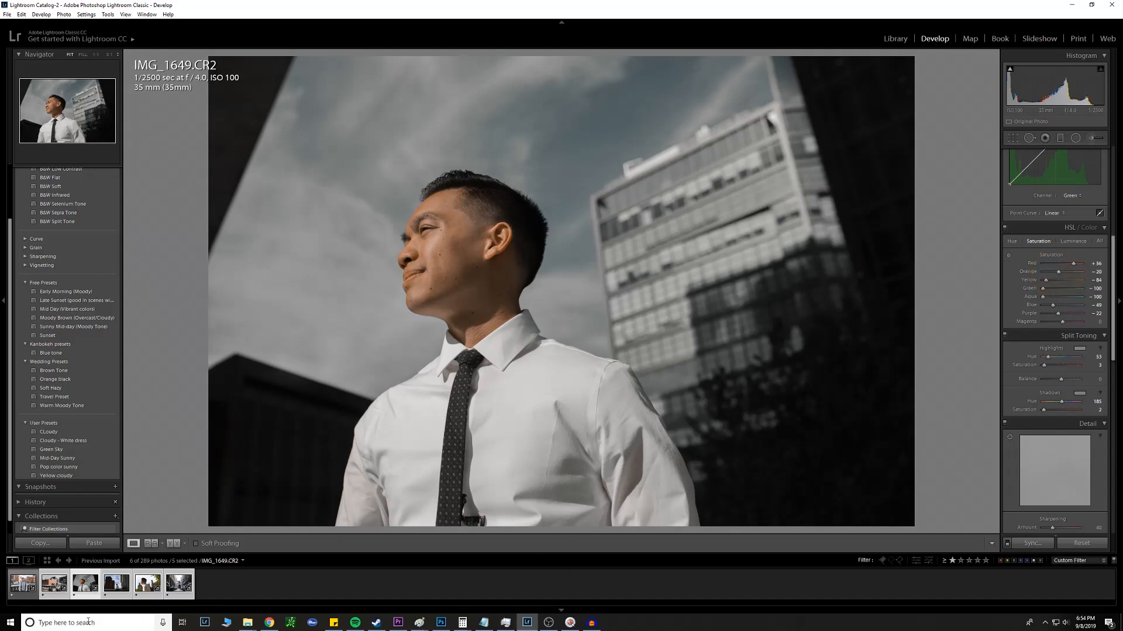
Apply the Orange black preset to IMG_1677.CR2 and IMG_1930.CR2, comparing the latter with its reset state.
{"action": "left_click", "coordinate": [117, 584]}
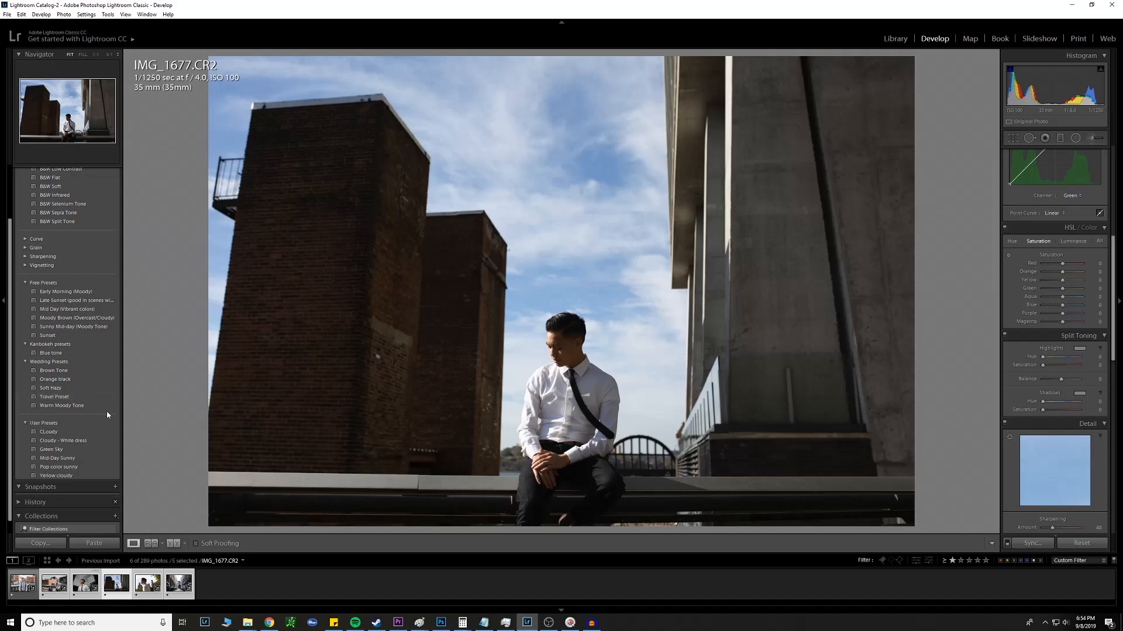
{"action": "left_click", "coordinate": [82, 380]}
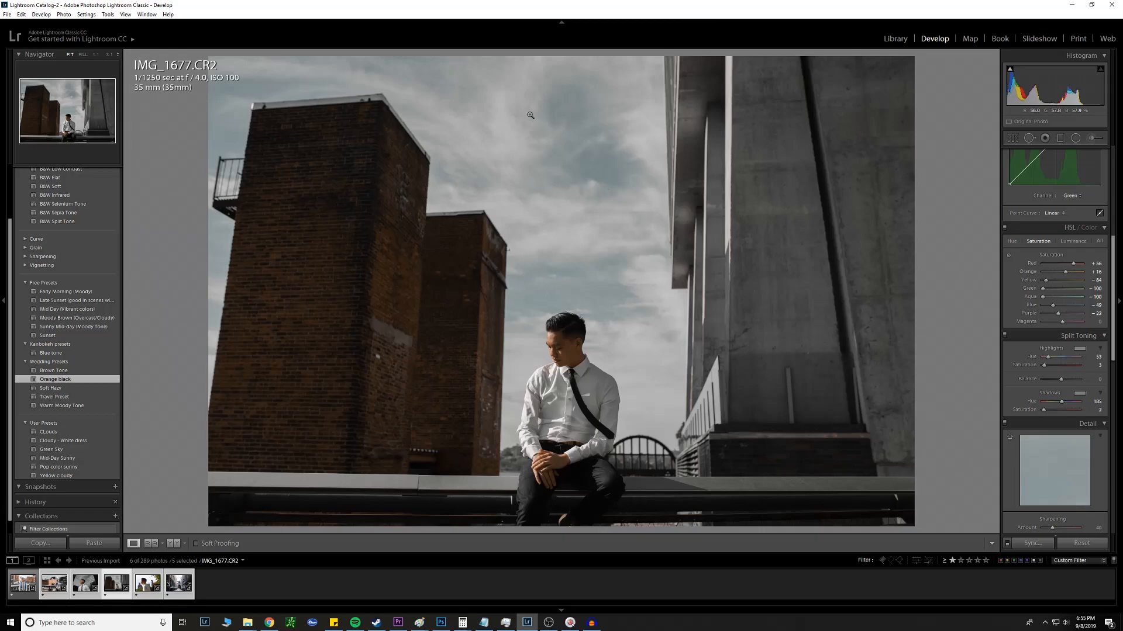
{"action": "left_click", "coordinate": [144, 585]}
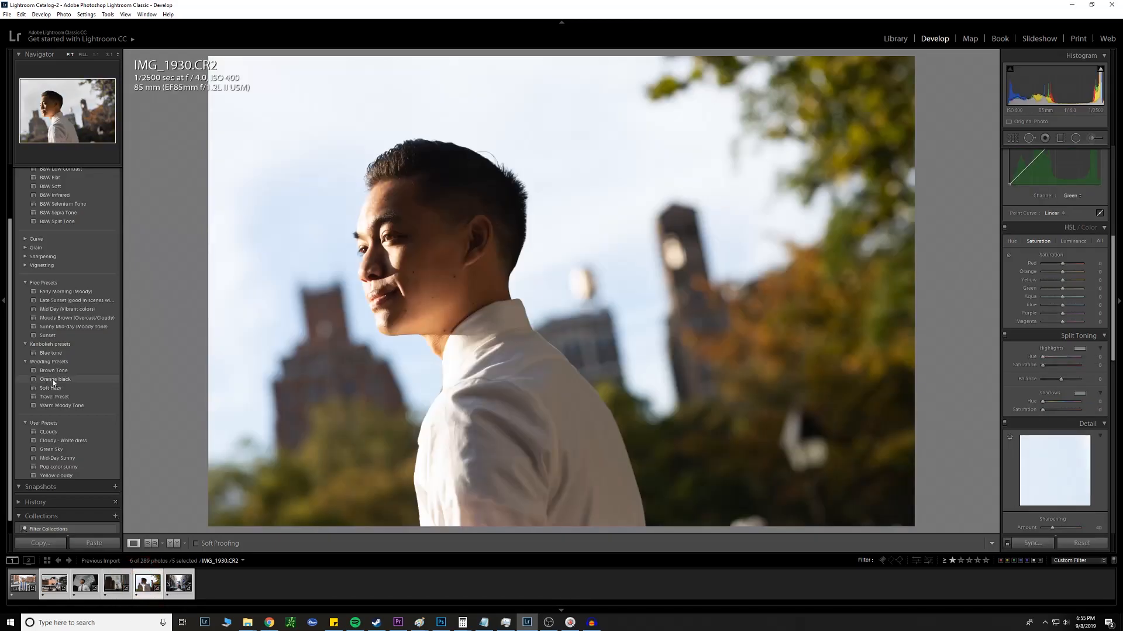
{"action": "left_click", "coordinate": [55, 379]}
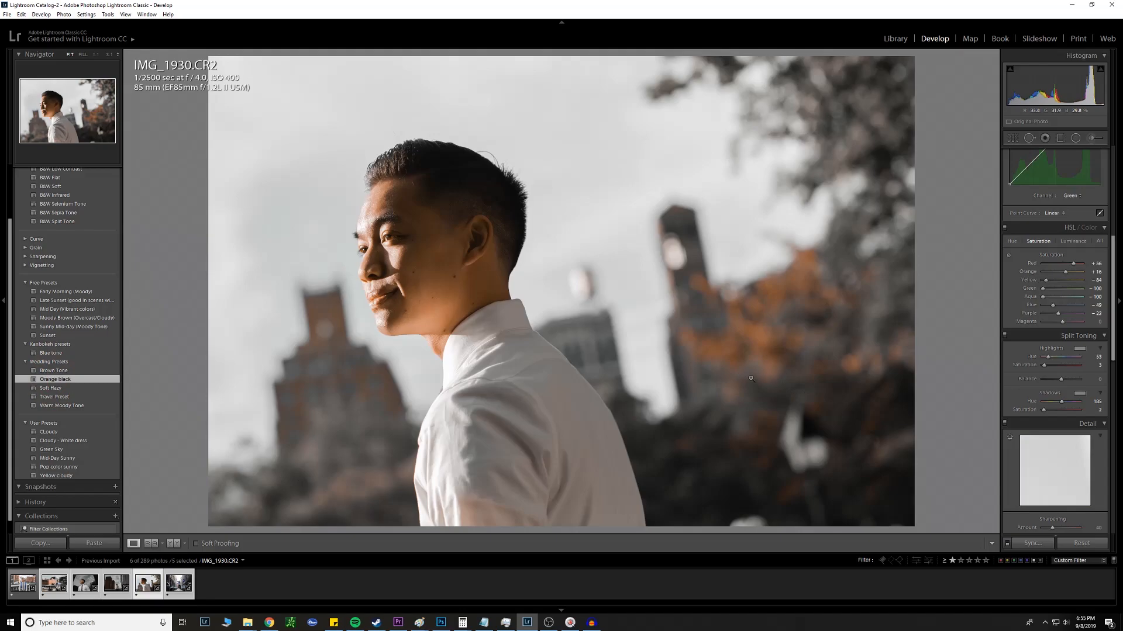
{"action": "left_click", "coordinate": [1086, 543]}
{"action": "left_click", "coordinate": [59, 380]}
Apply the Orange black preset to IMG_1953.CR2, the jumping shot in the street.
{"action": "left_click", "coordinate": [177, 584]}
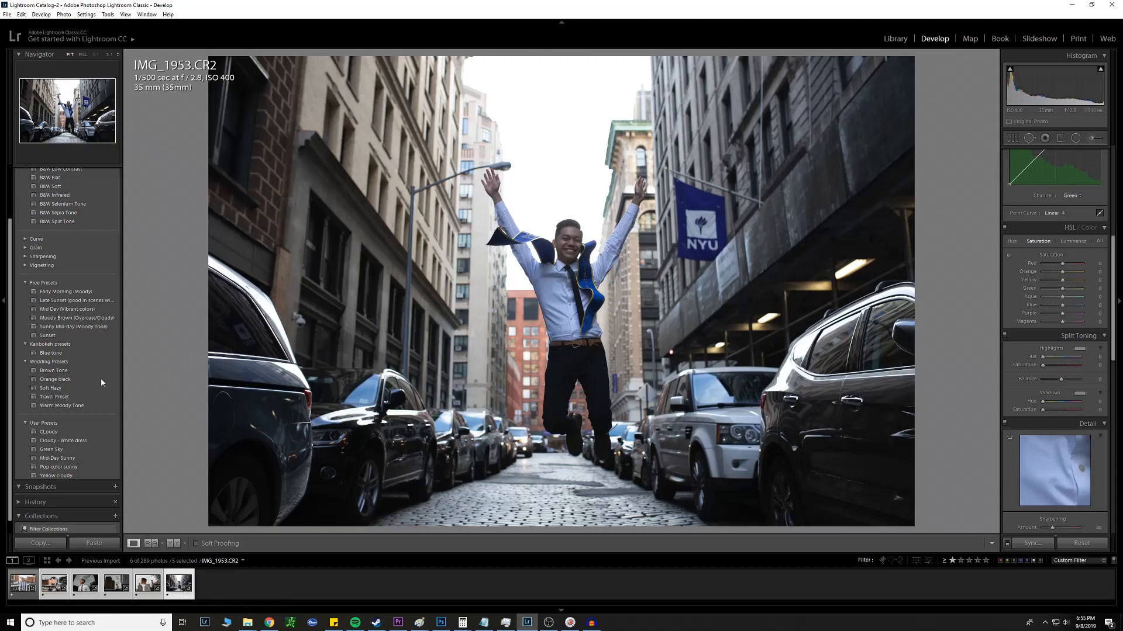
{"action": "left_click", "coordinate": [52, 380]}
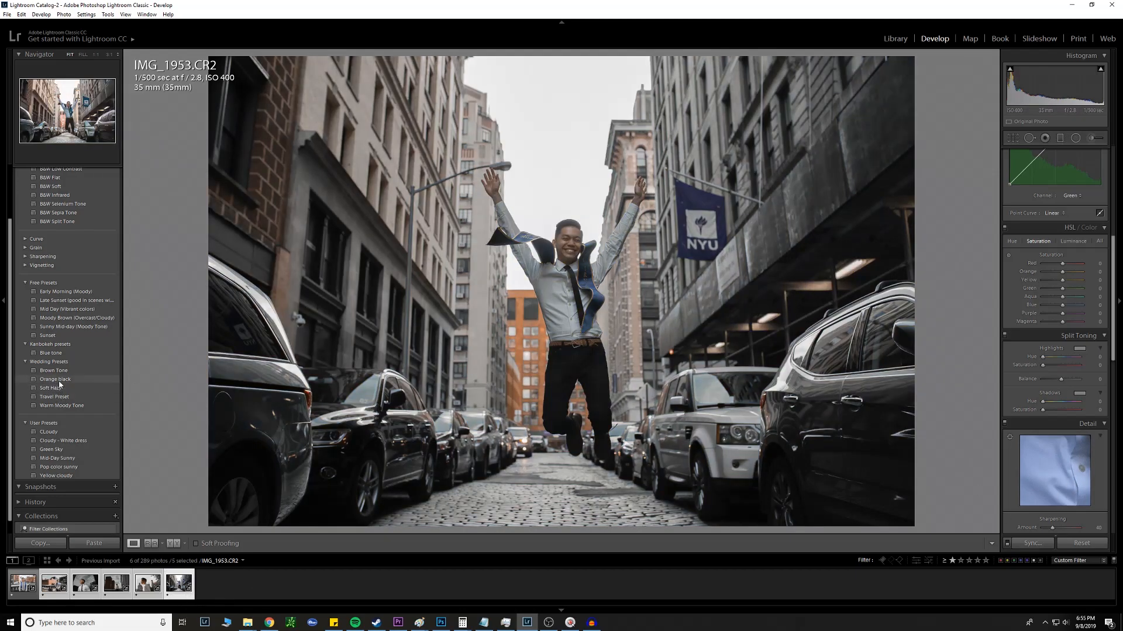
{"action": "left_click", "coordinate": [59, 381]}
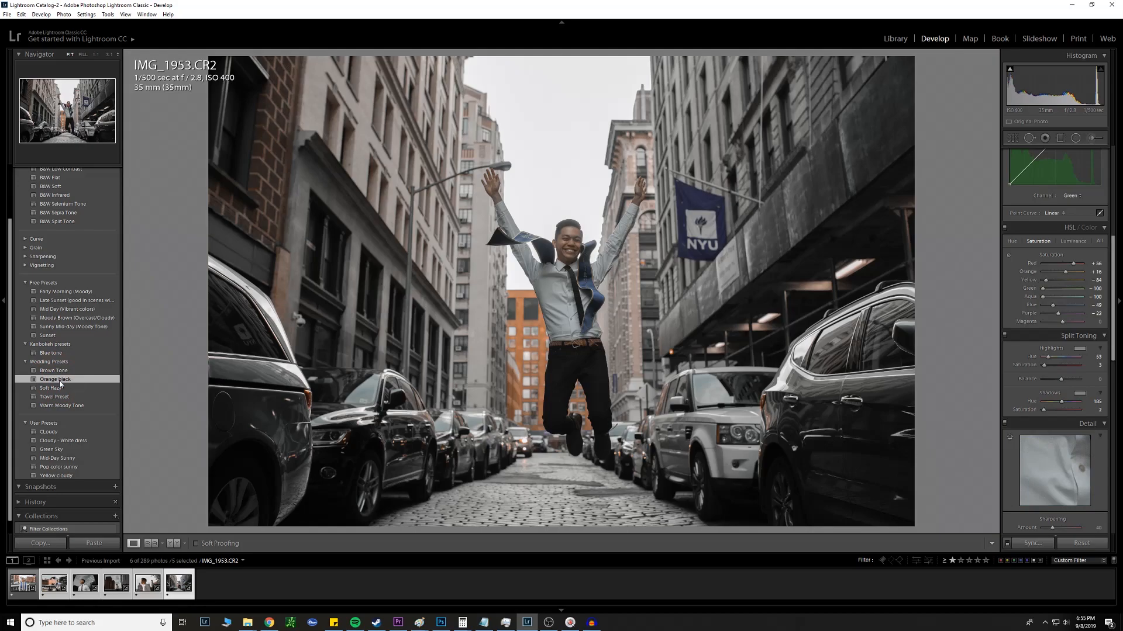
Raise the exposure of IMG_1953.CR2 to +1.31 and its contrast to +76.
{"action": "scroll", "coordinate": [1101, 363], "scroll_direction": "up", "scroll_amount": 5}
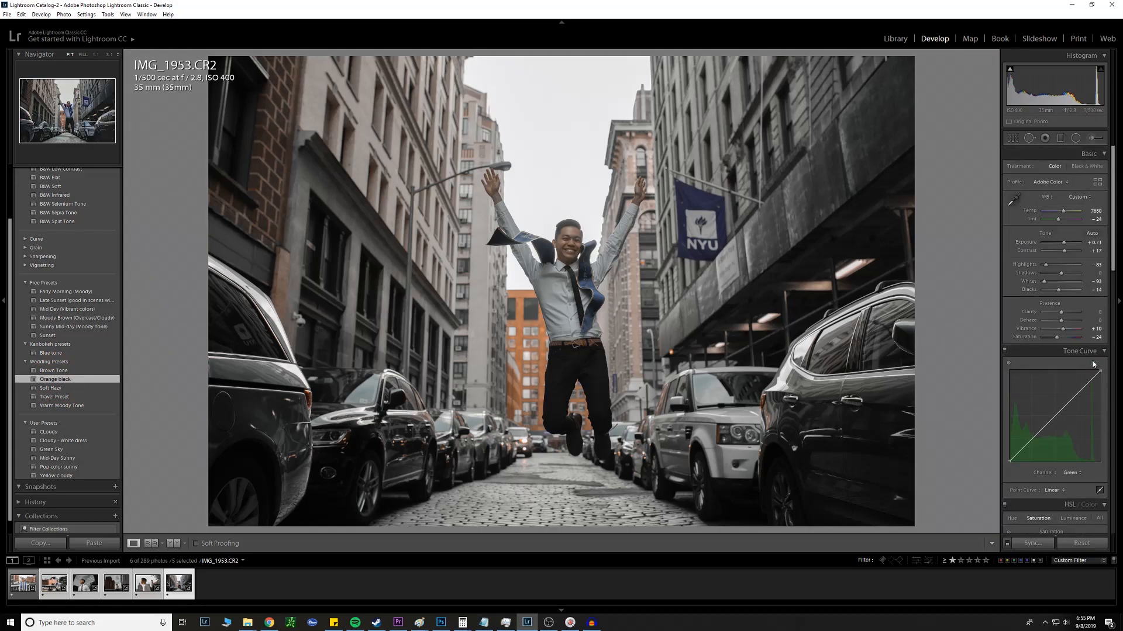
{"action": "left_click", "coordinate": [1094, 243]}
{"action": "type", "text": "1.21"}
{"action": "key", "text": "Return"}
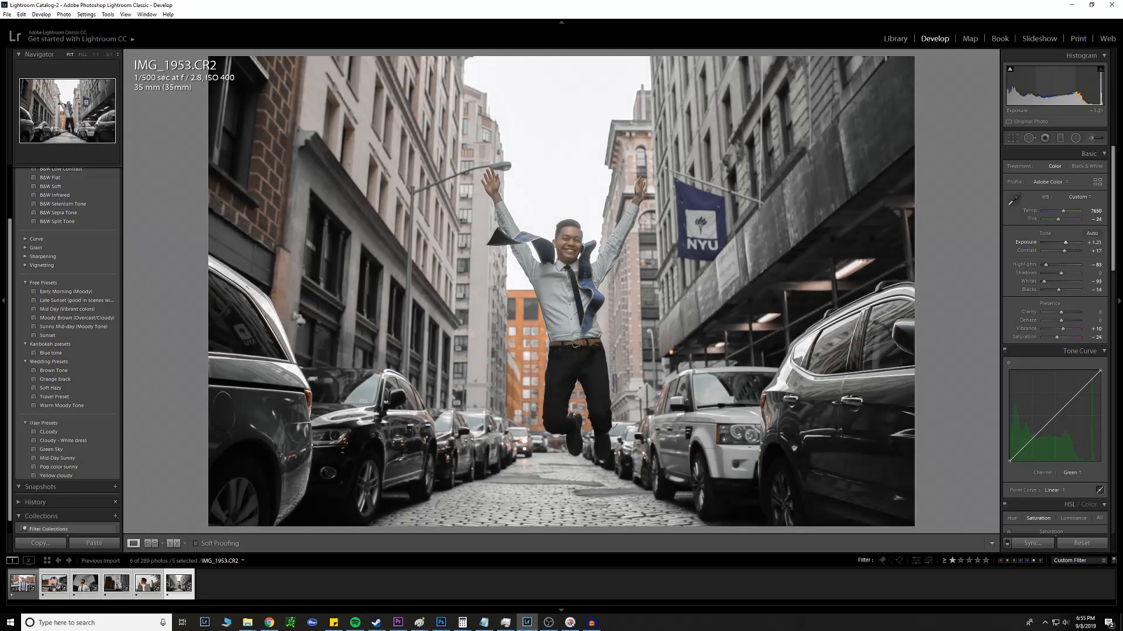
{"action": "left_click_drag", "start_coordinate": [1106, 242], "coordinate": [1077, 254]}
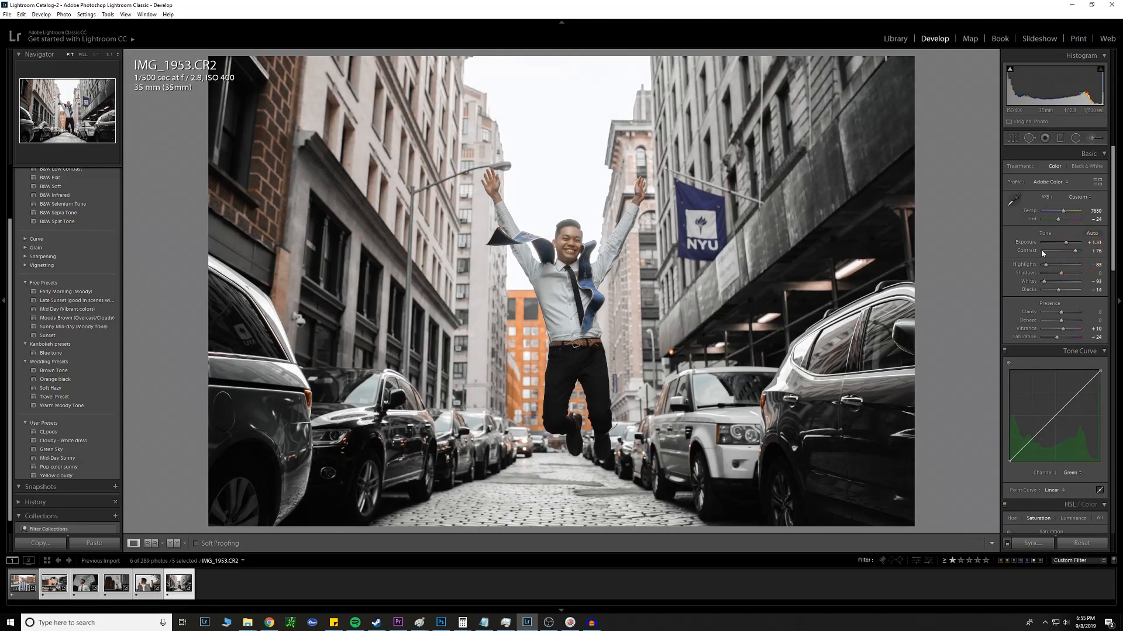